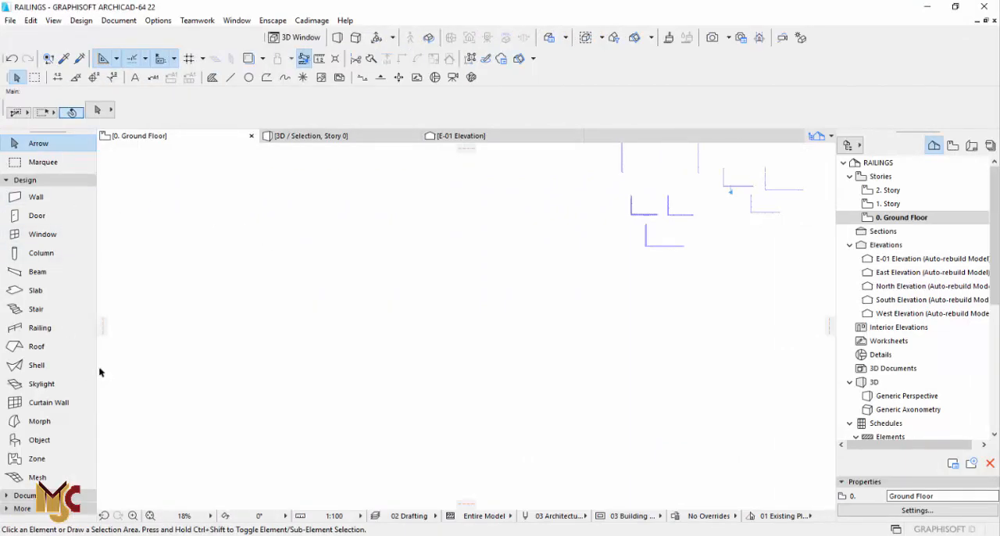
Draw an L-shaped railing with the Glass Paneled Railing preset in an empty area of the ground floor plan.
click(83, 331)
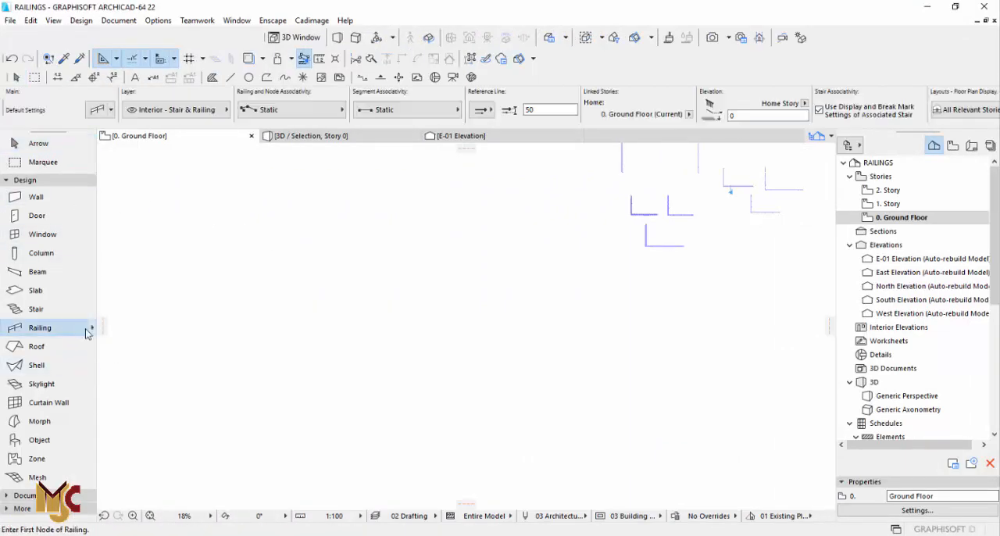
click(91, 329)
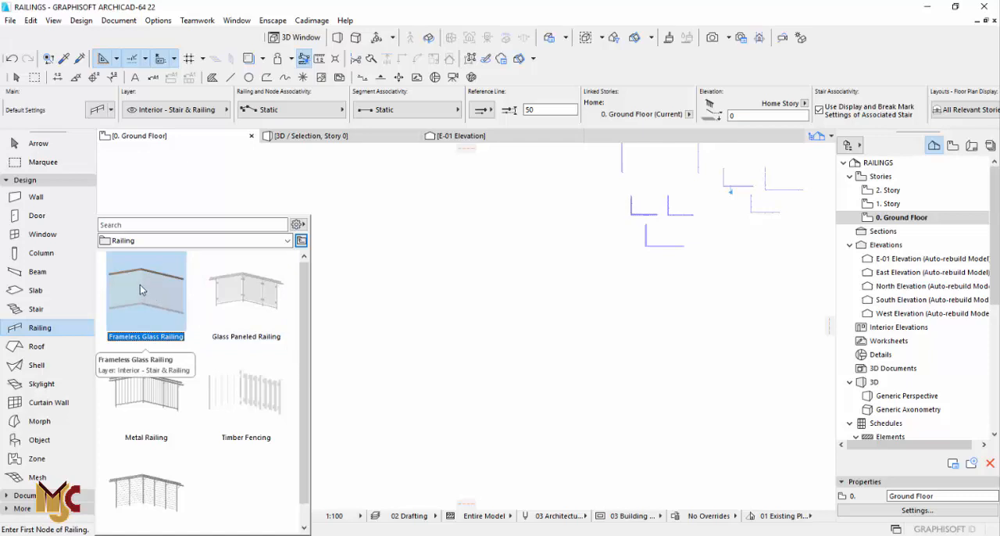
click(244, 292)
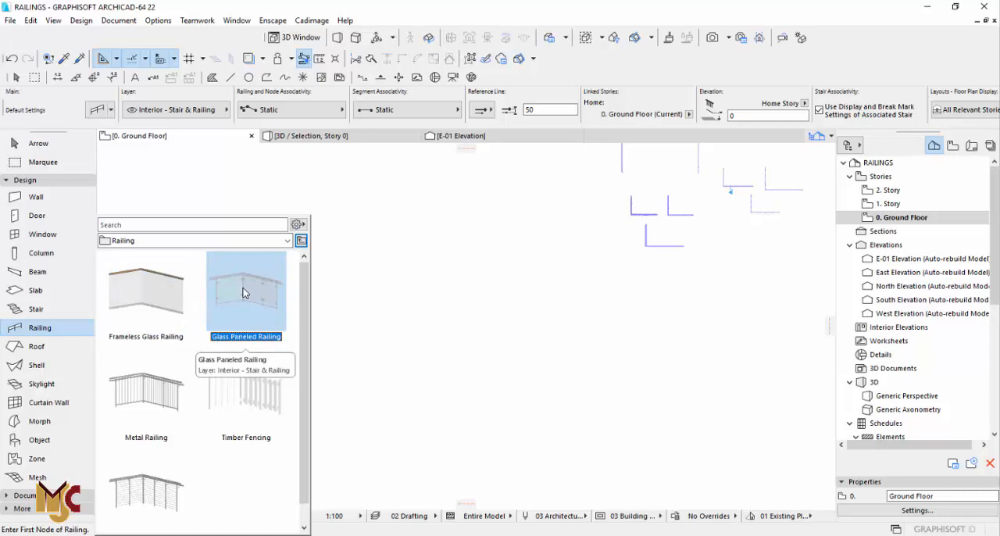
double_click(244, 292)
scroll(542, 329, up, 4)
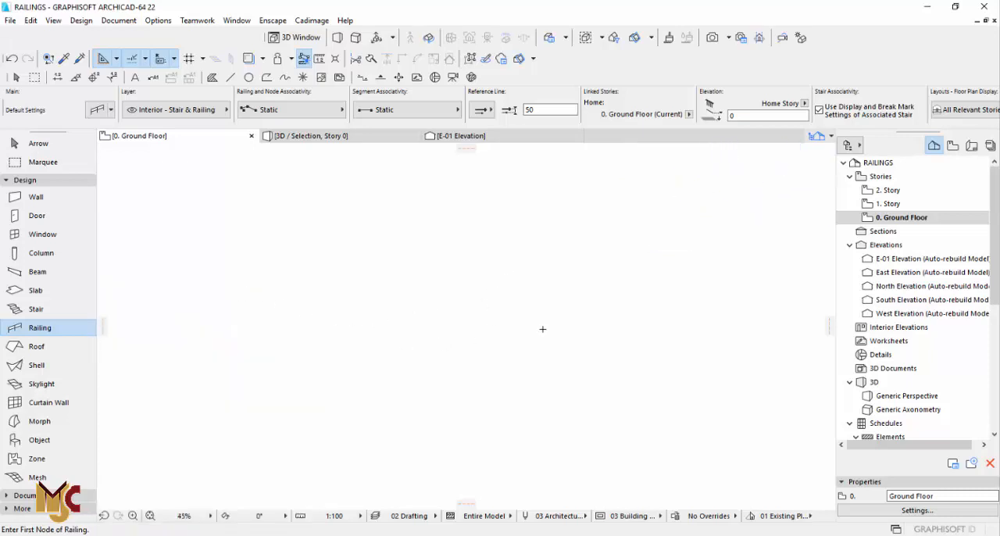
click(405, 253)
click(404, 334)
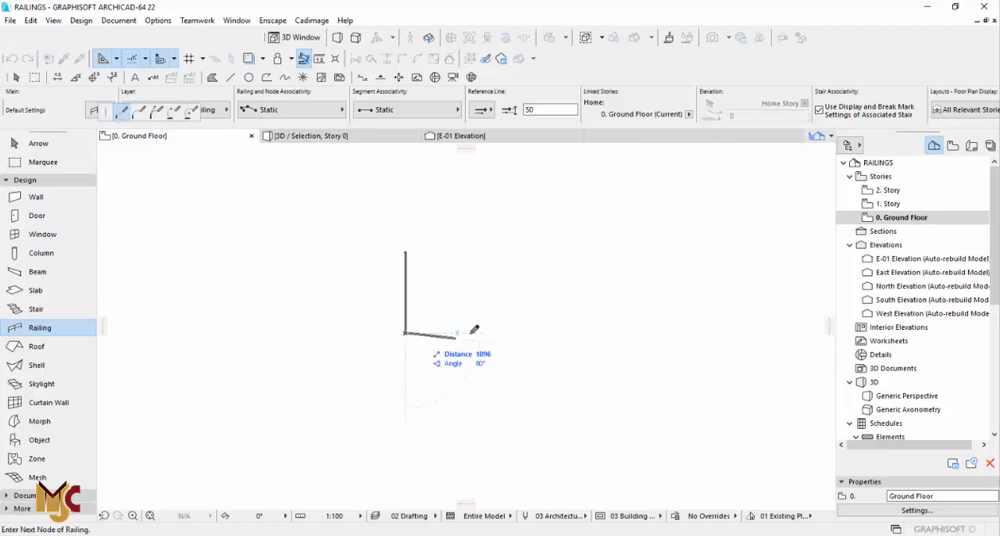
right_click(499, 333)
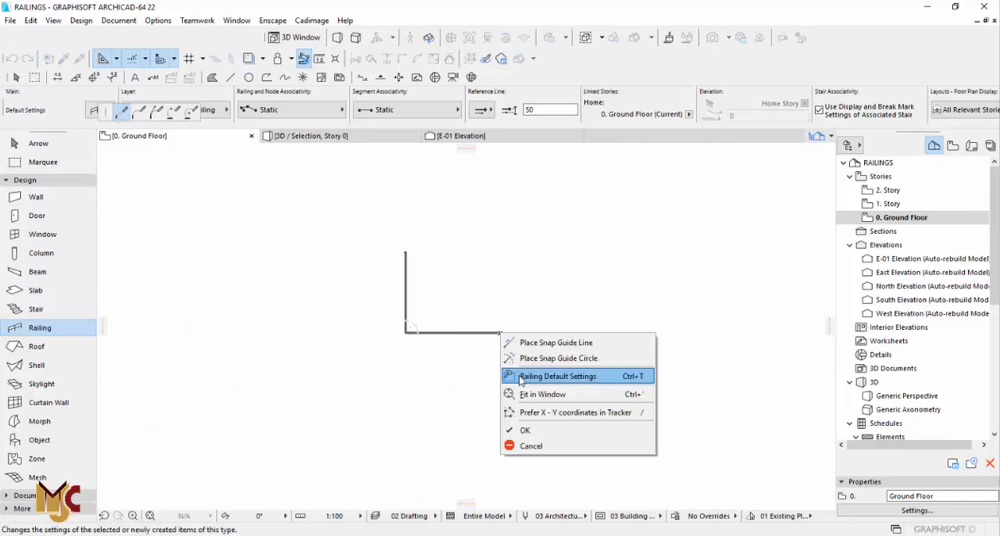
click(525, 432)
key(Escape)
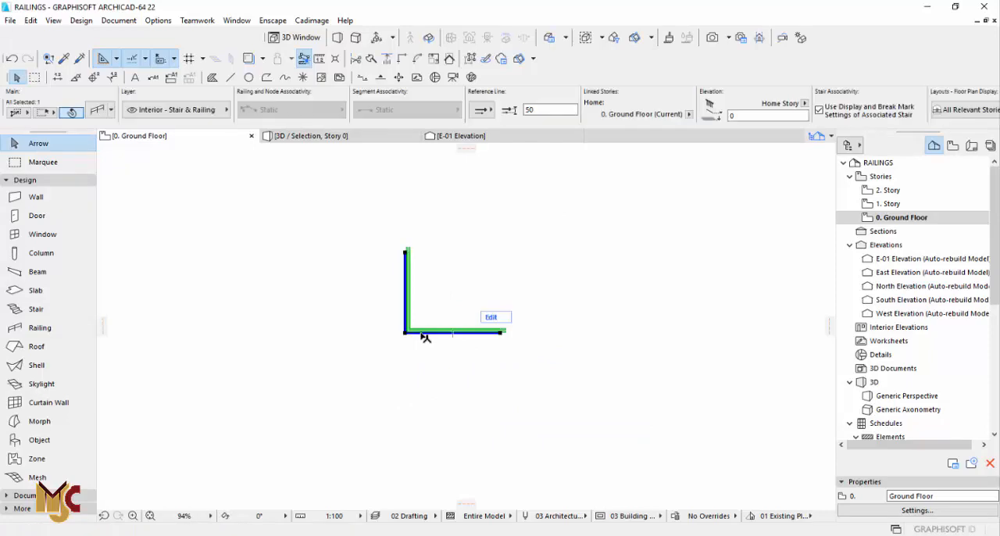
Show the railing in the 3D view and examine its corner, glass panels and fixings up close.
key(F5)
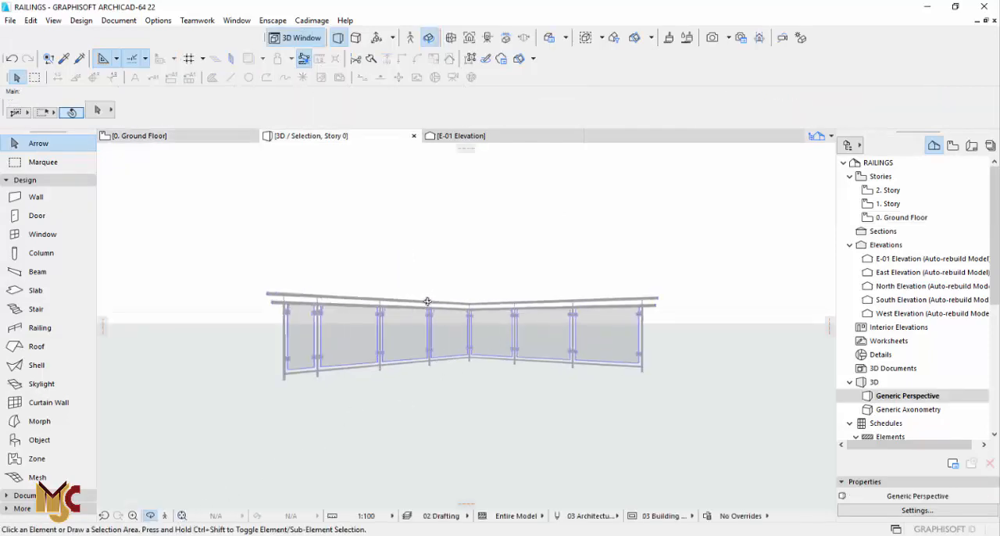
scroll(364, 339, up, 5)
drag(442, 352, 614, 328)
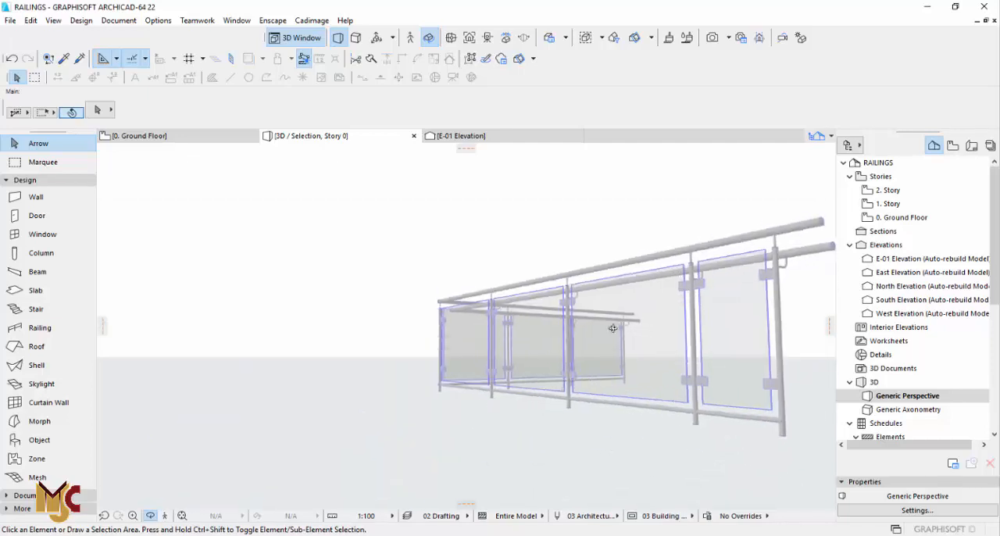
scroll(650, 286, up, 1)
drag(565, 301, 428, 290)
scroll(438, 348, up, 3)
scroll(406, 338, down, 3)
scroll(385, 331, up, 2)
key(Escape)
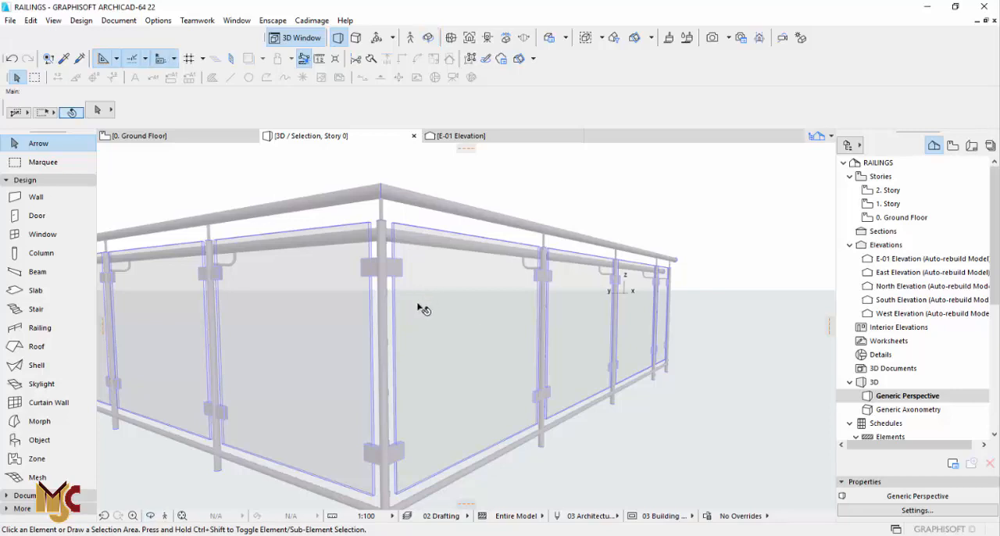
Change the selected railing's bottom rail to a solid square profile of 50 by 50.
click(418, 309)
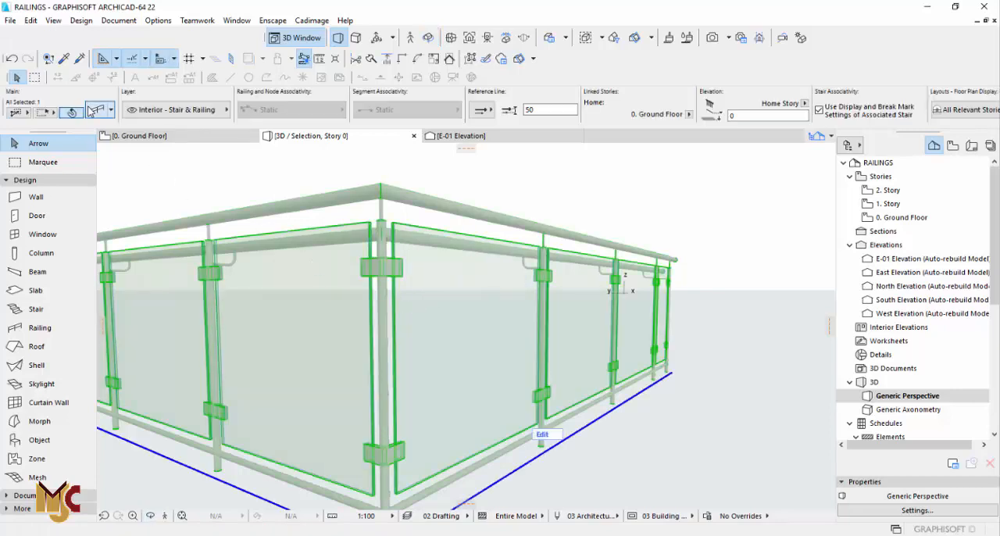
key(ctrl+t)
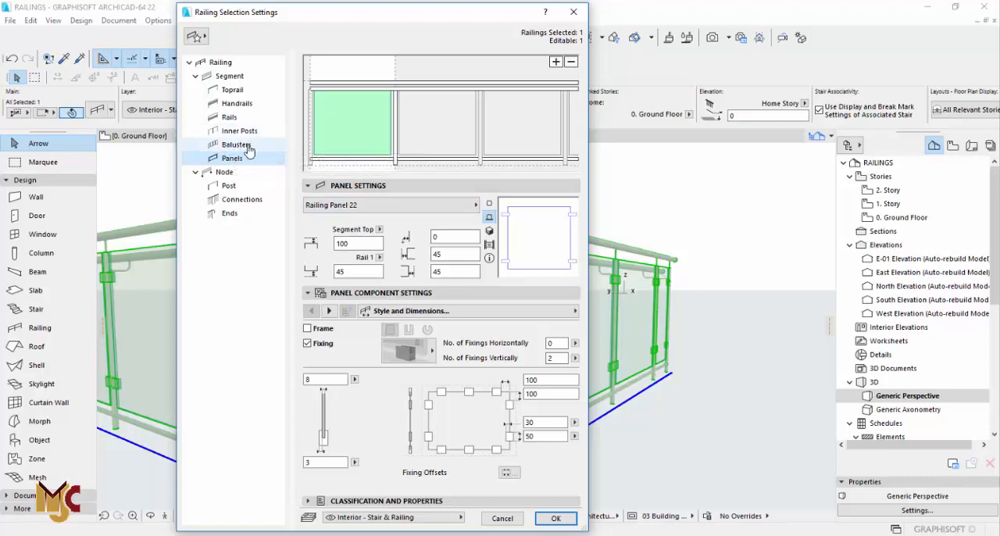
click(384, 161)
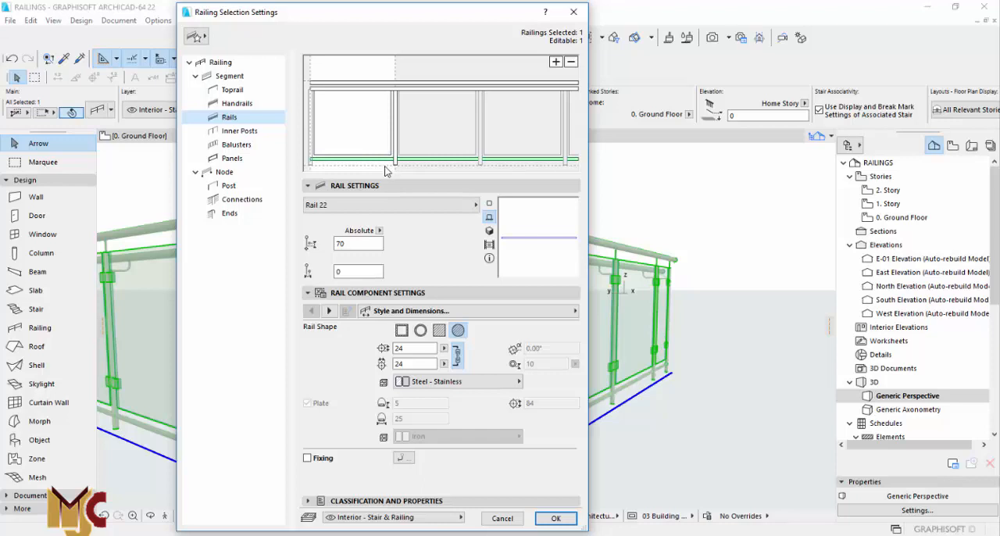
click(439, 331)
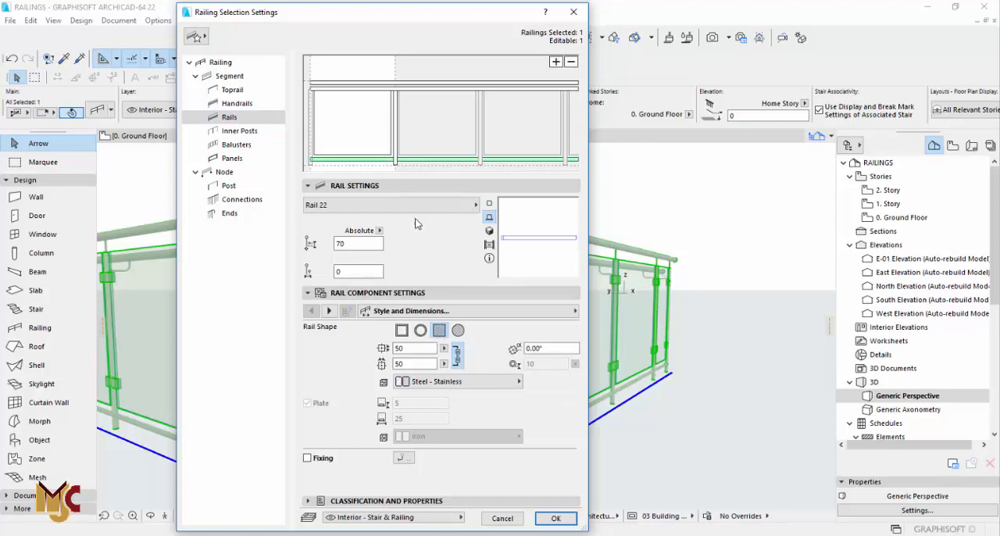
Change the glass panels' fixing to the cylindrical standoff type and apply the railing settings.
click(232, 160)
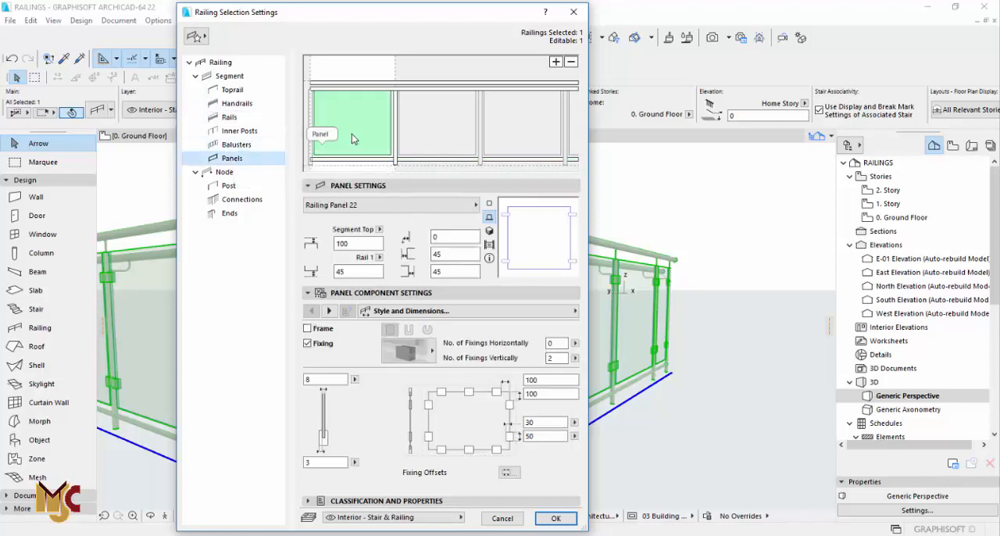
click(409, 349)
click(457, 370)
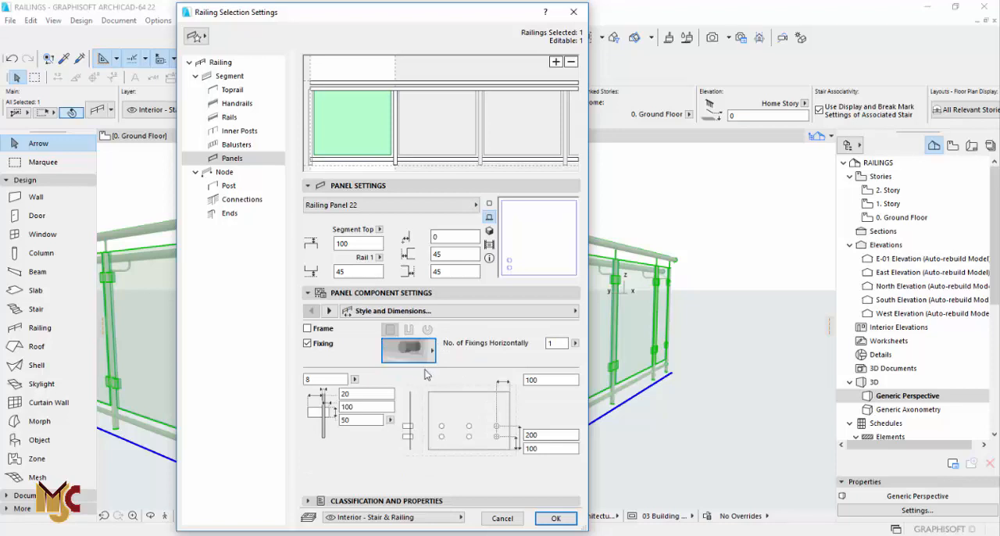
click(414, 353)
click(416, 355)
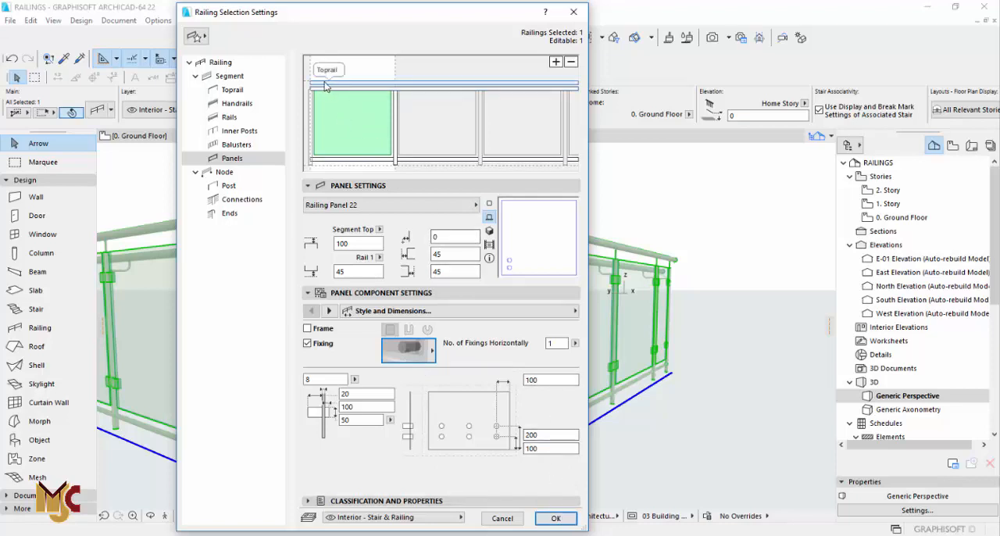
click(556, 518)
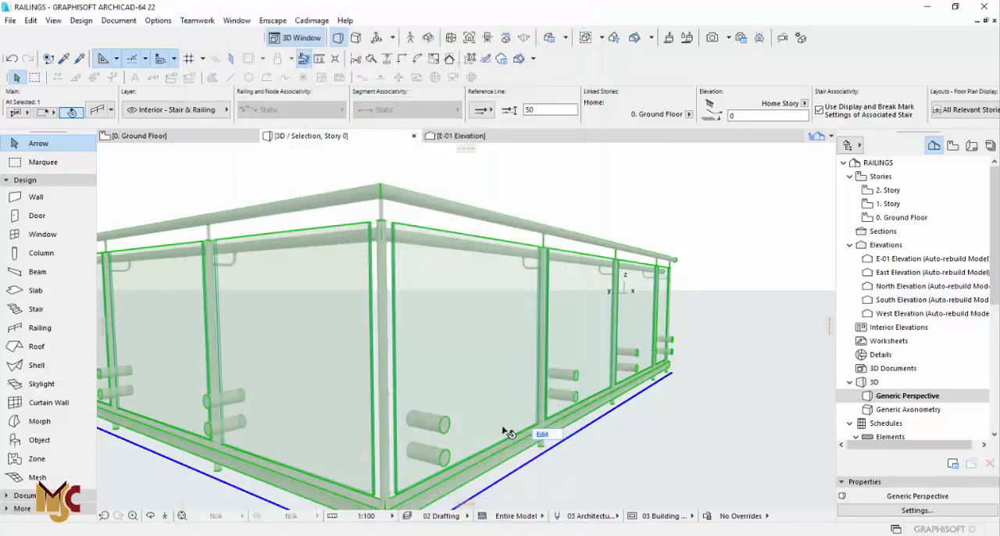
Remove the toprail from the selected railing and apply the change.
shift+middle_drag(484, 410, 493, 368)
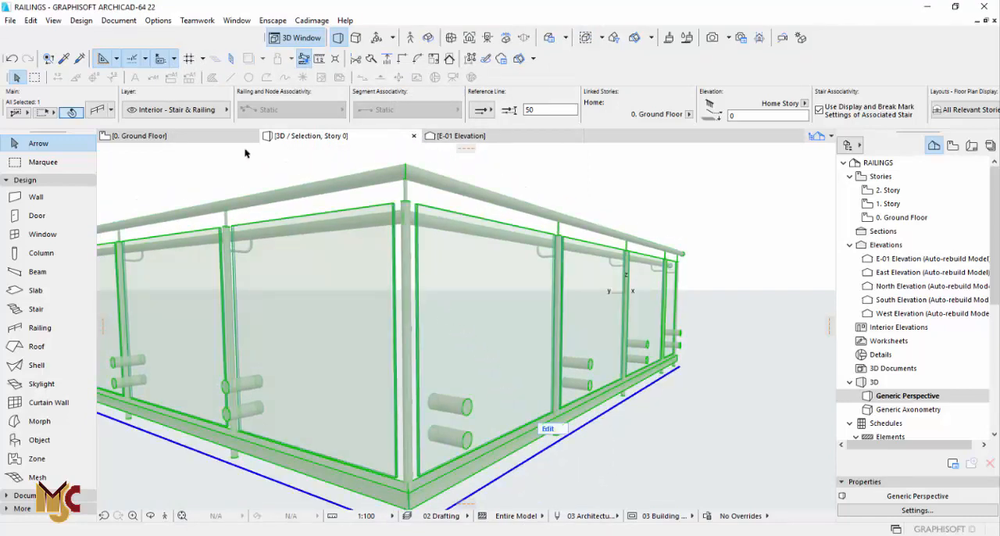
click(99, 110)
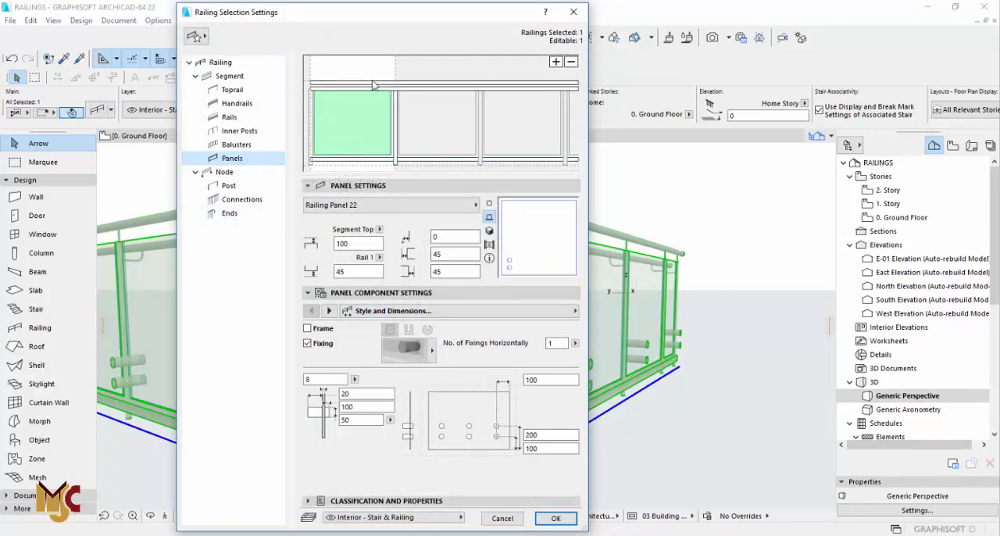
click(412, 95)
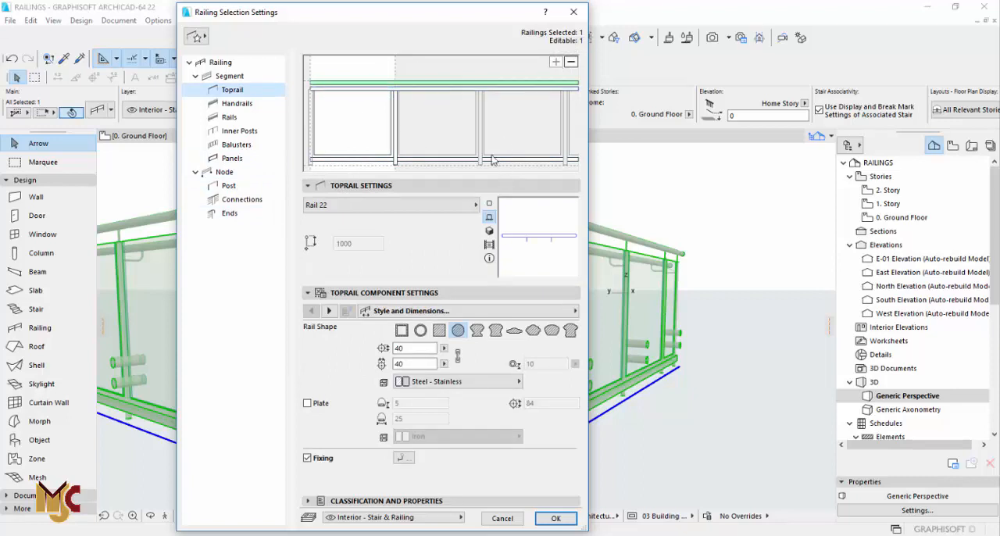
click(569, 66)
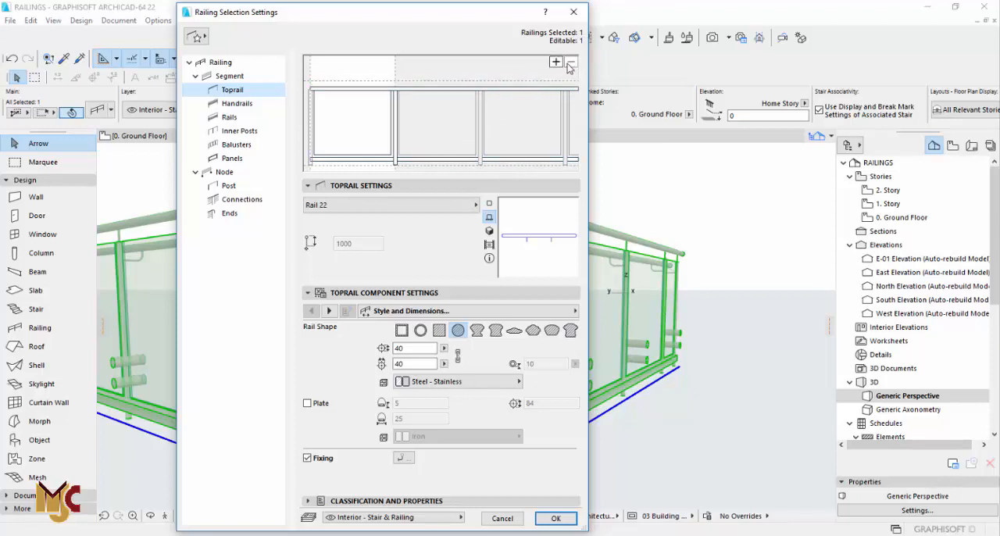
click(556, 518)
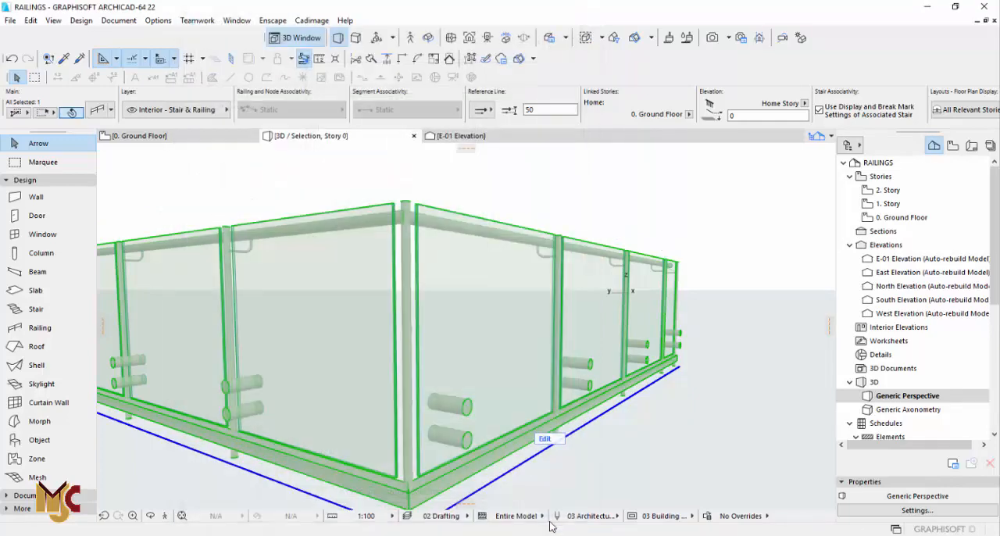
Try deleting the inner posts from the railing's segment pattern and undo the deletion.
shift+middle_drag(452, 260, 484, 352)
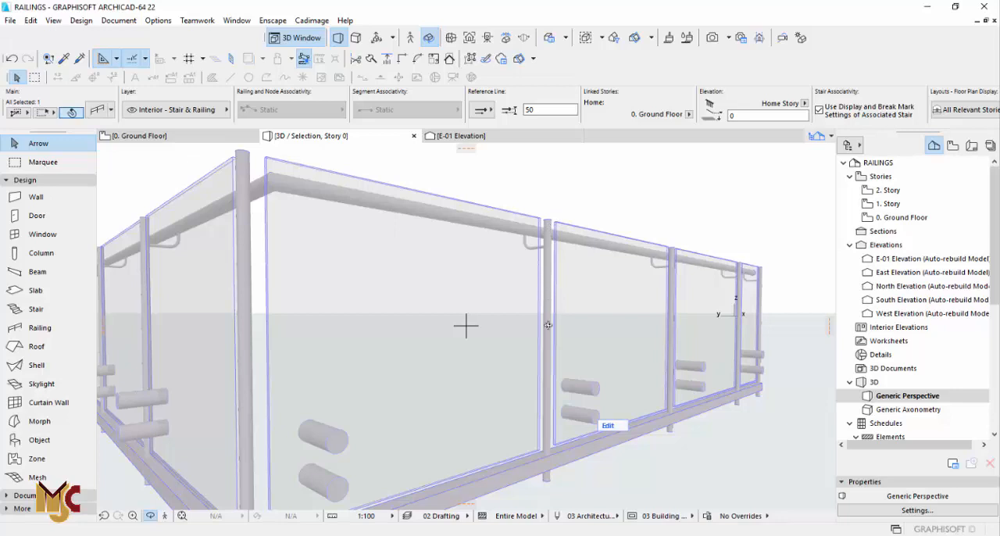
key(Escape)
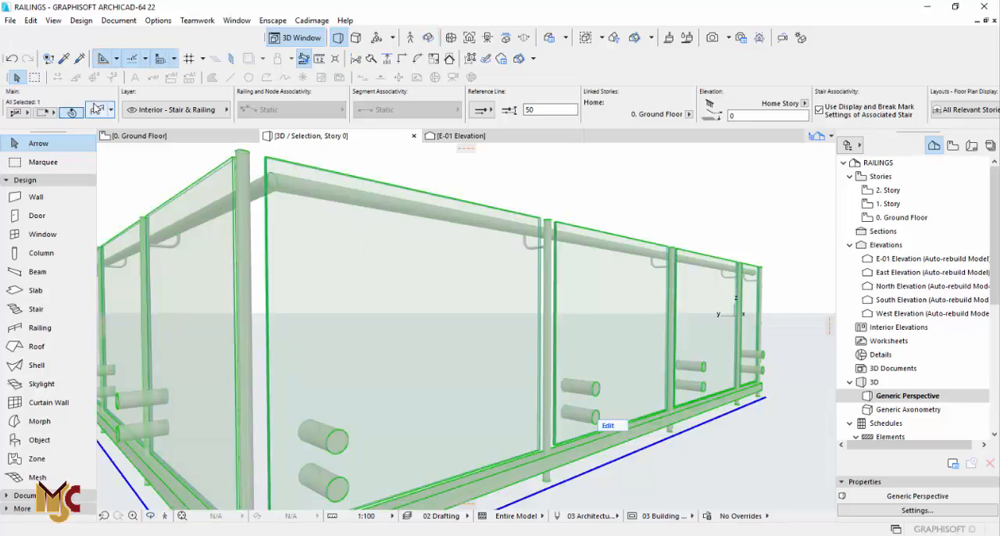
click(100, 110)
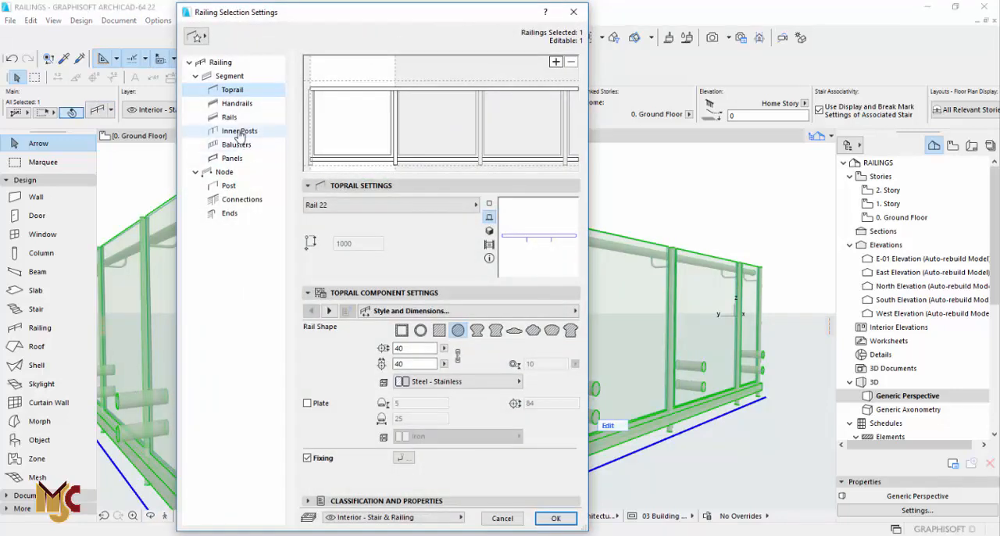
click(262, 131)
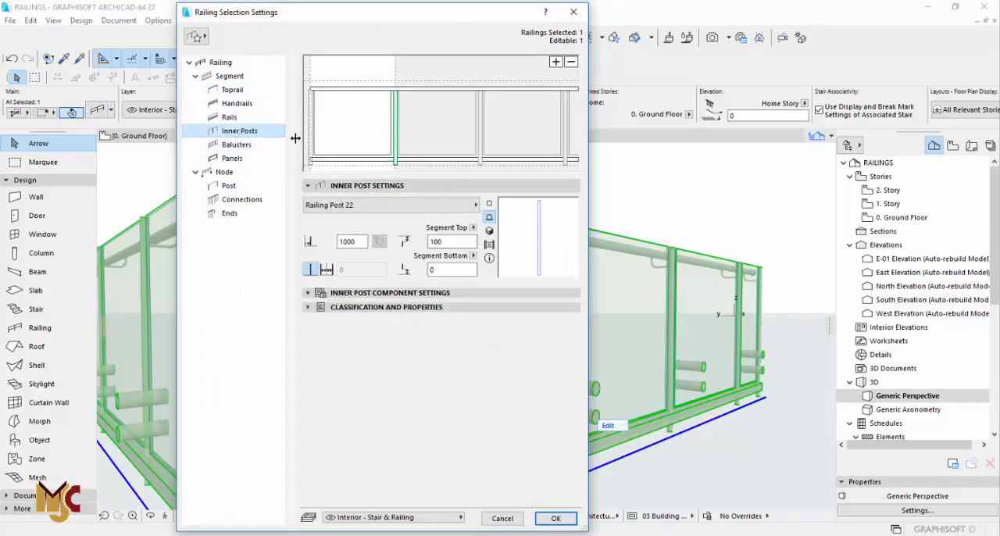
click(569, 63)
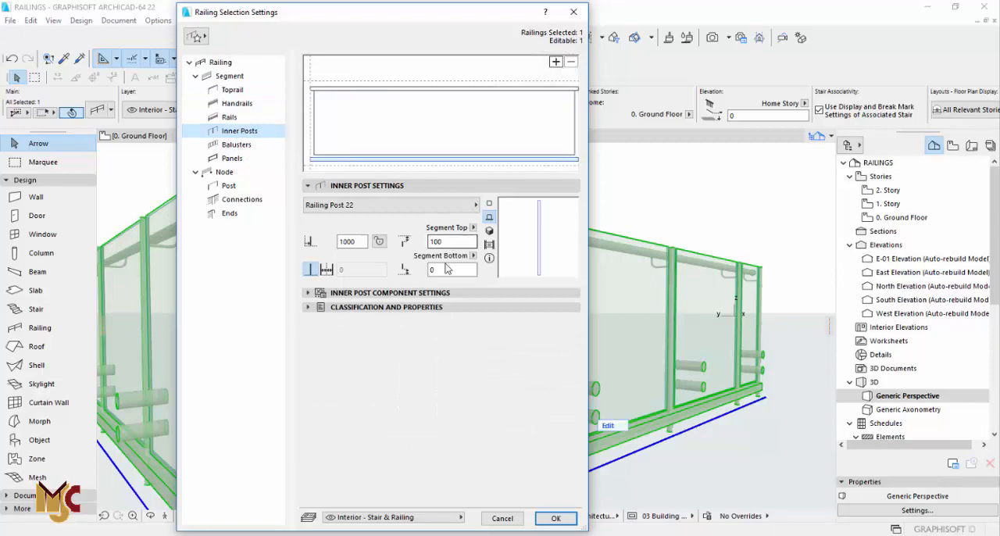
click(555, 518)
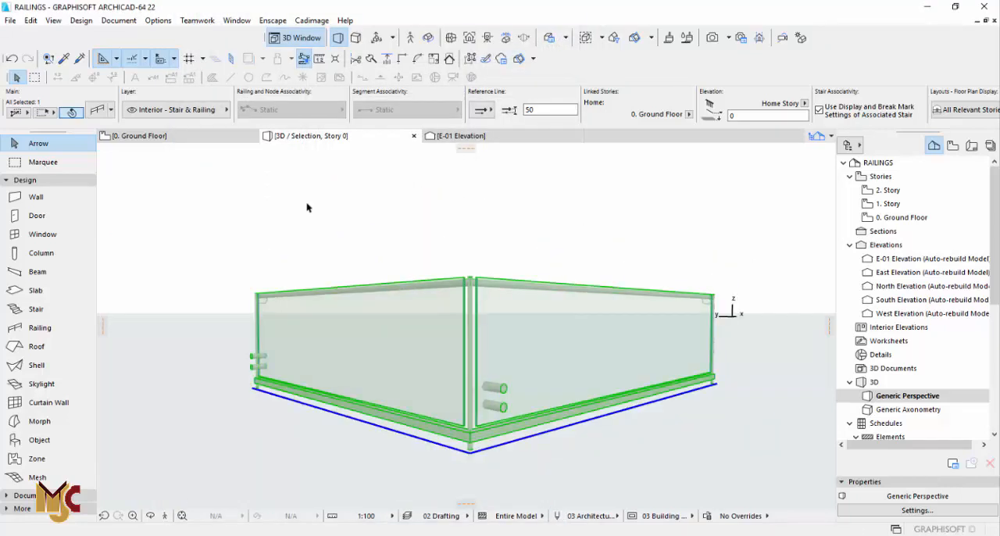
click(98, 112)
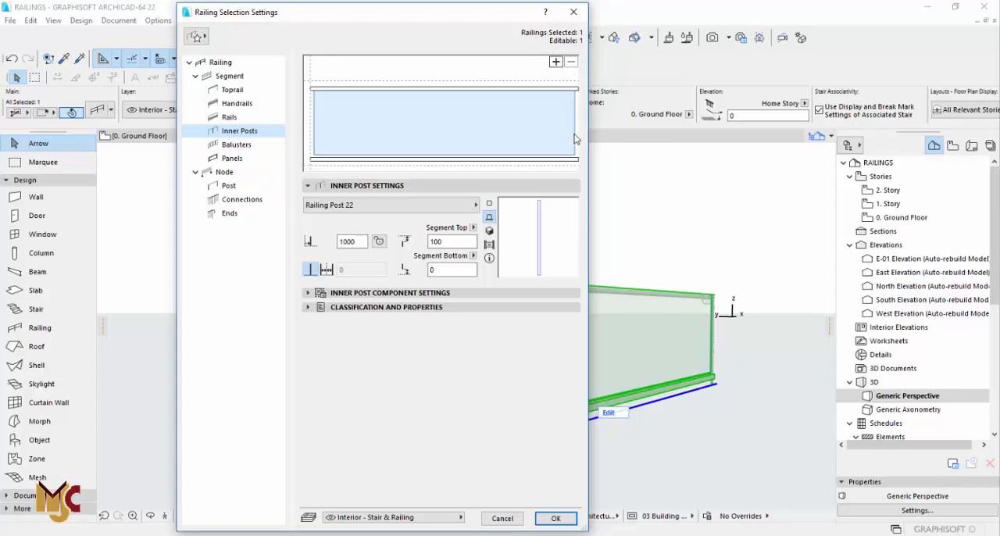
key(Escape)
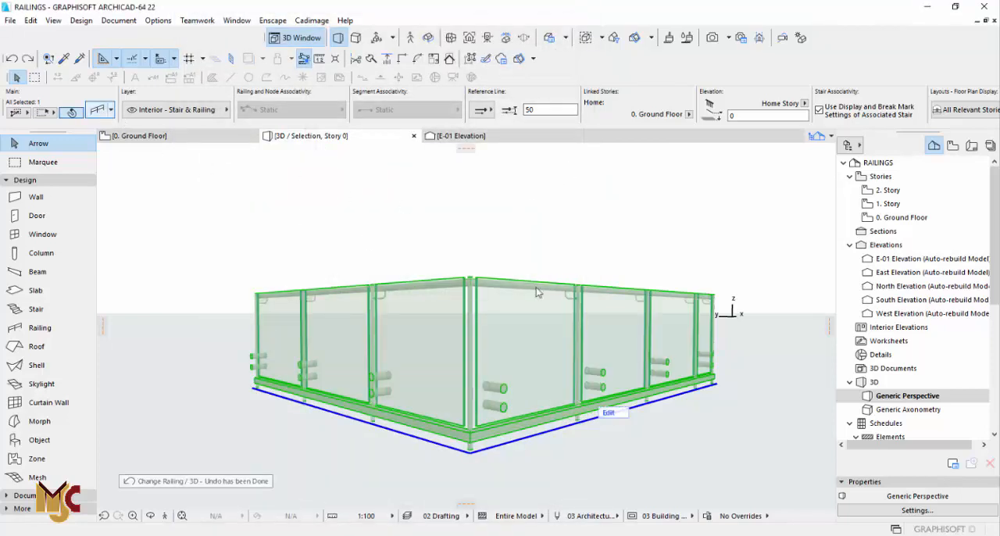
Set the railing's inner post type to None and apply it, keeping the panel divisions.
double_click(606, 302)
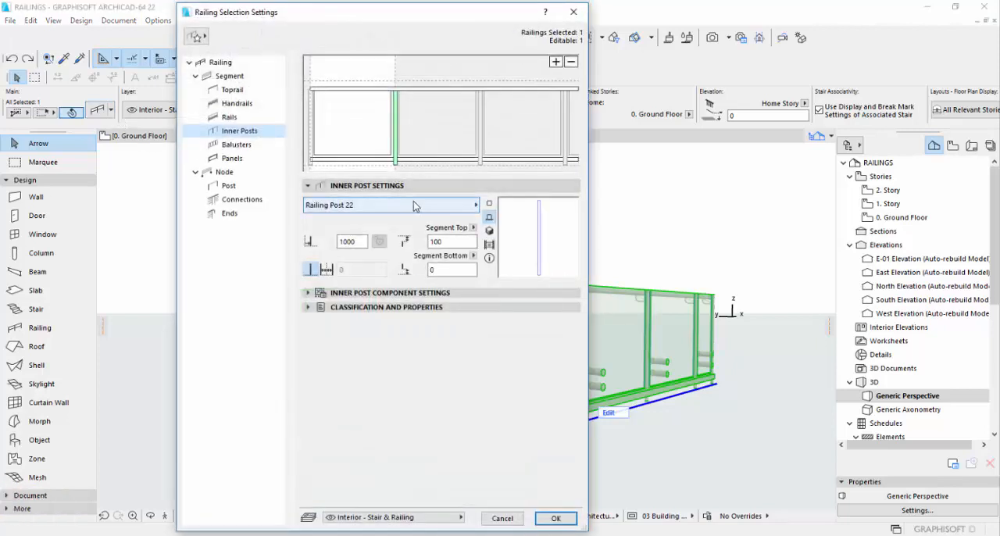
click(415, 205)
click(507, 246)
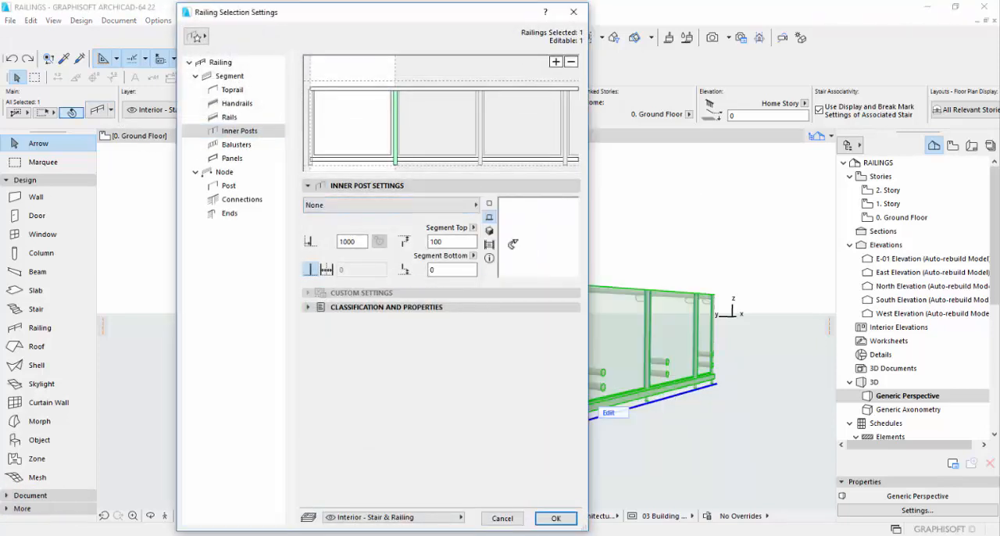
click(553, 518)
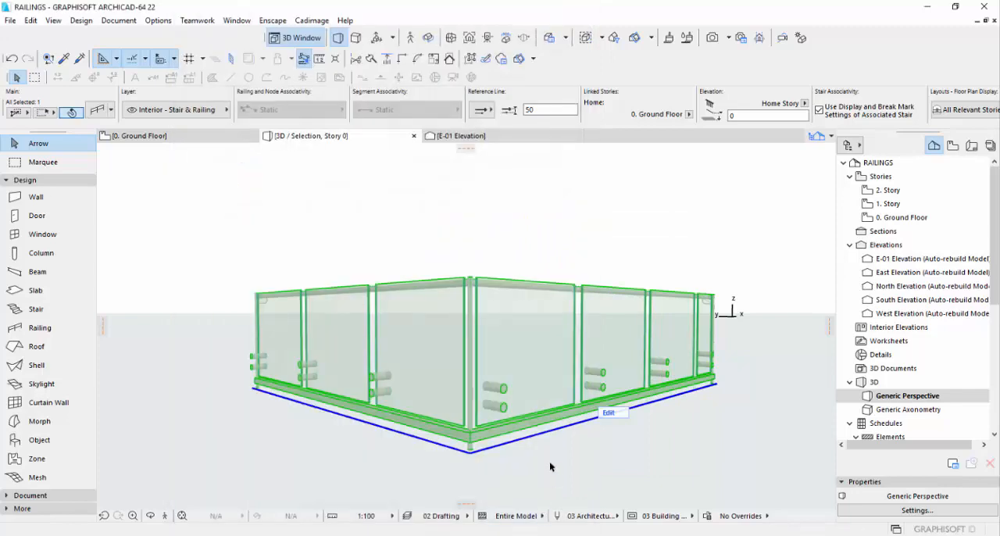
scroll(523, 358, up, 5)
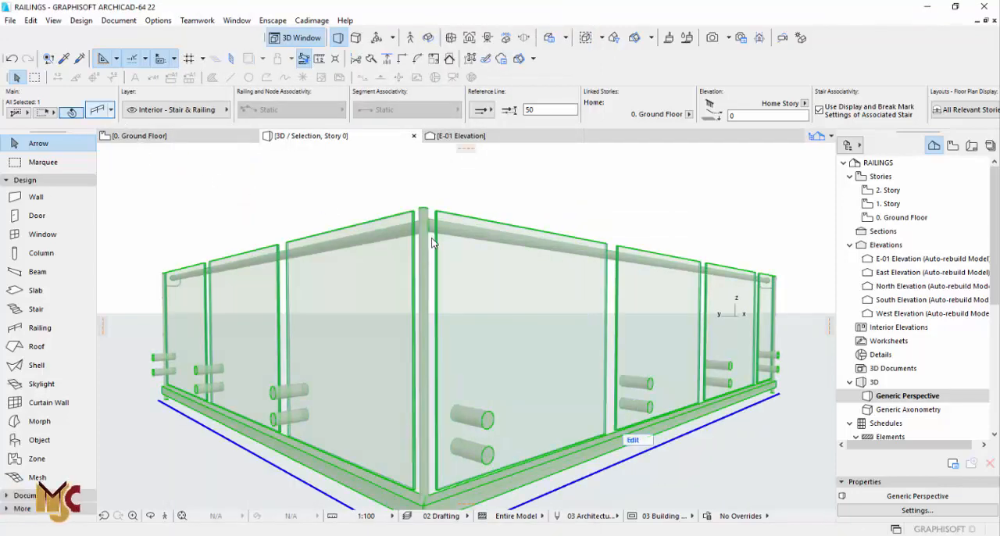
Set the railing's node post type to None and apply it to remove the corner and end posts.
click(98, 110)
click(228, 185)
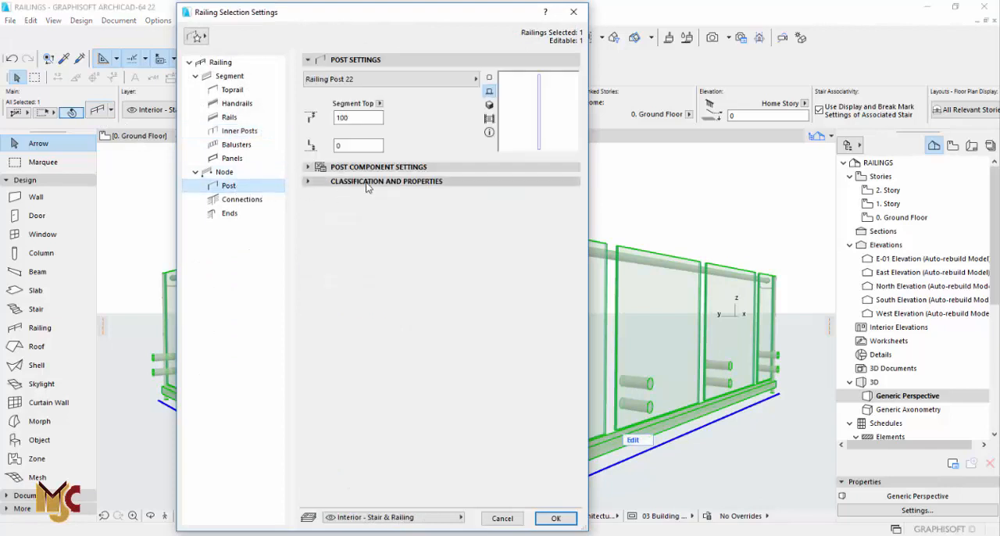
click(393, 79)
click(513, 117)
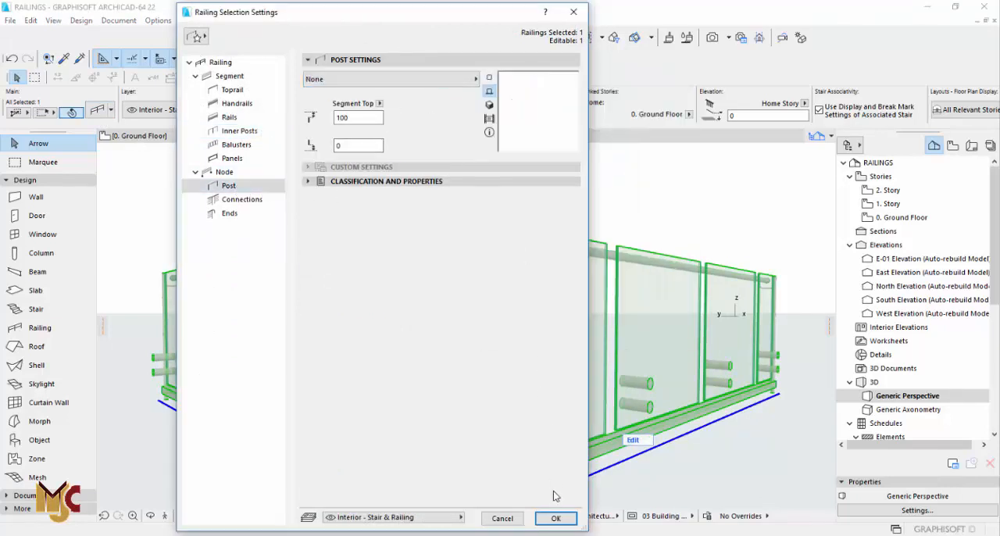
click(555, 518)
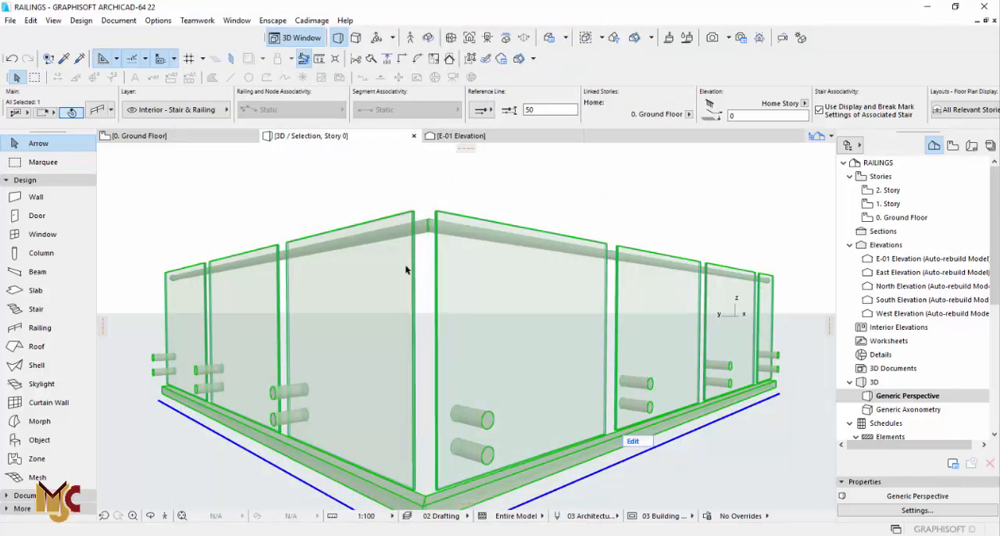
Set both side offsets of the railing's glass panels to 0 and apply, closing the gaps between panels.
shift+middle_drag(625, 313, 565, 324)
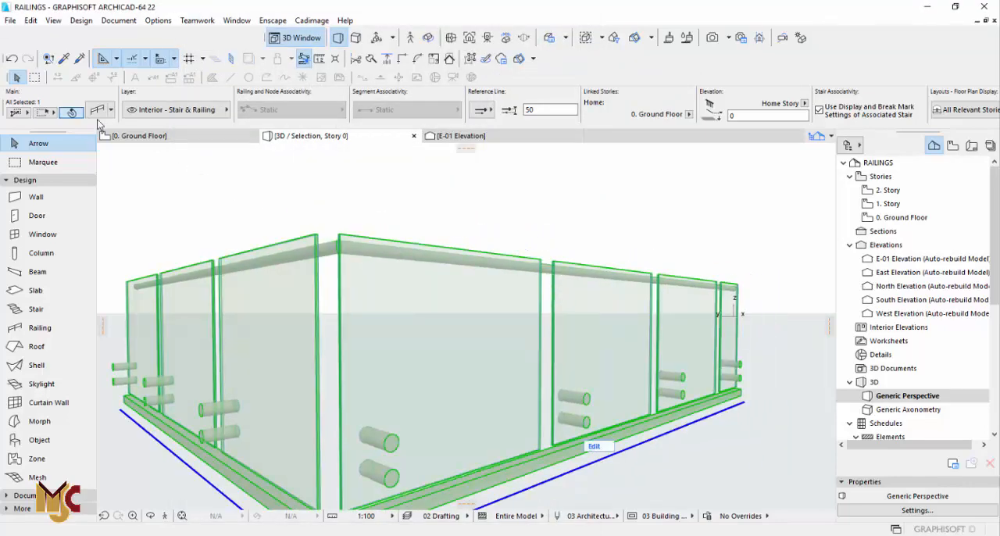
click(93, 109)
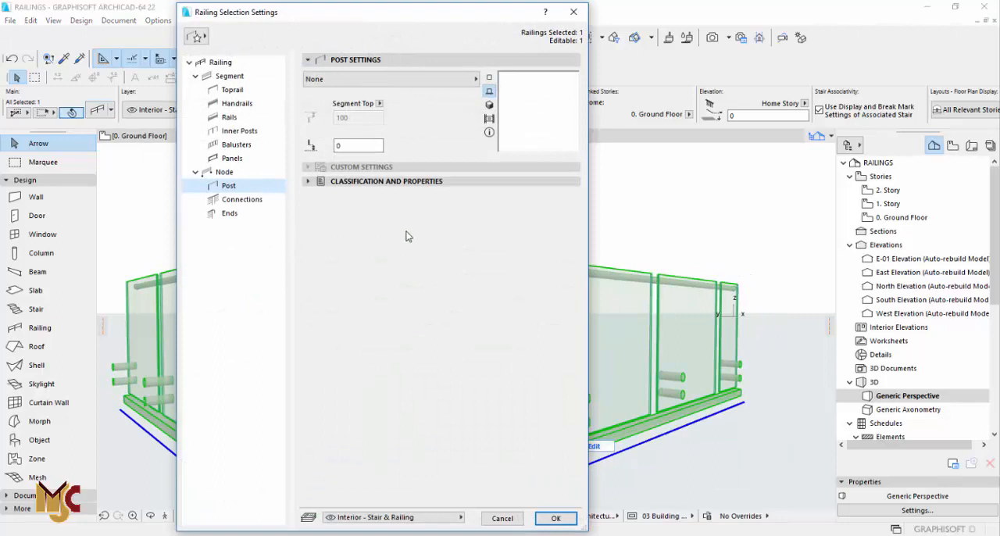
click(235, 145)
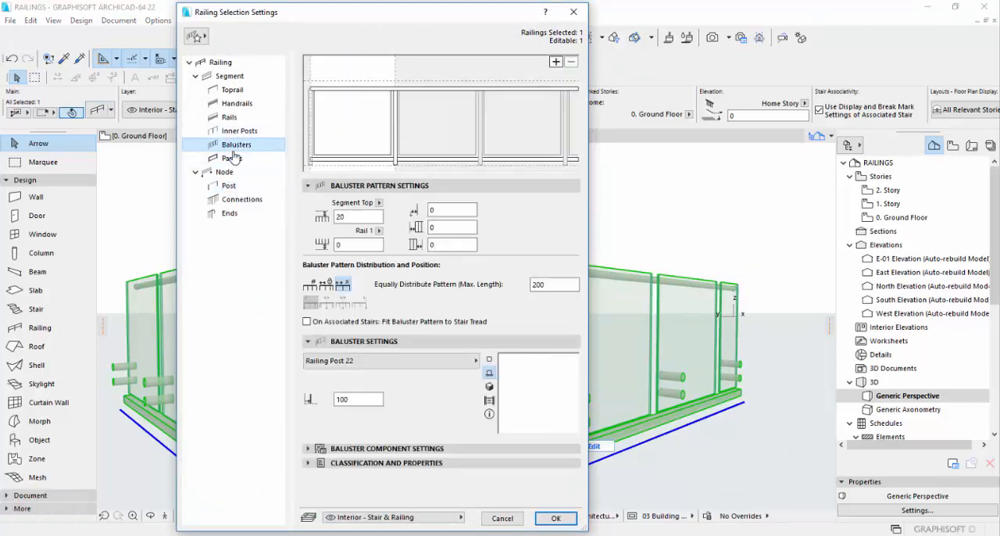
click(232, 159)
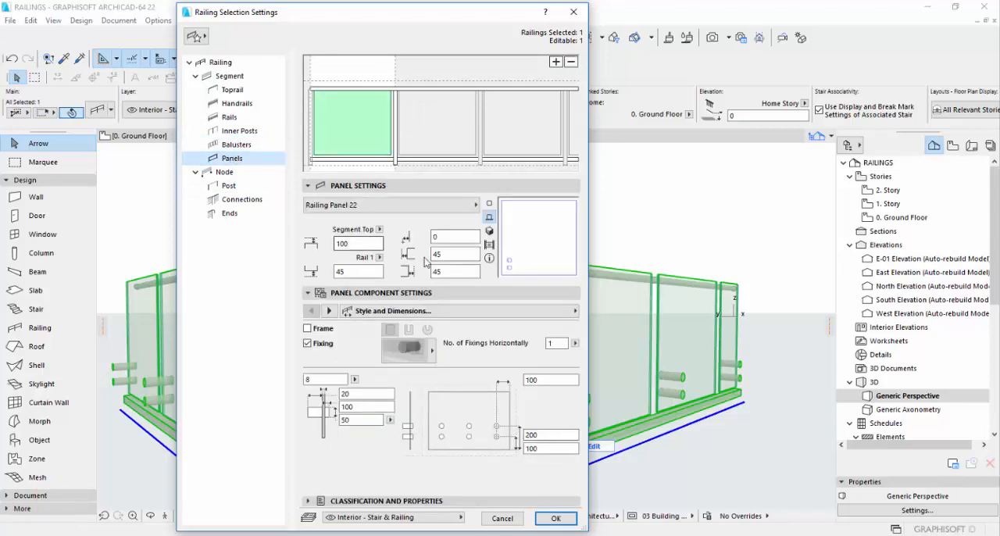
click(451, 255)
text(0)
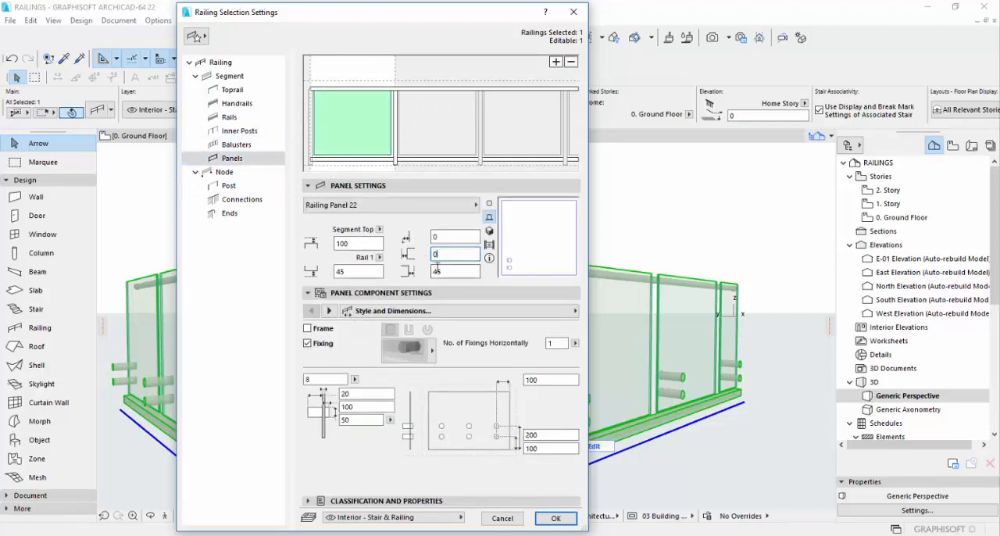
click(437, 270)
text(0)
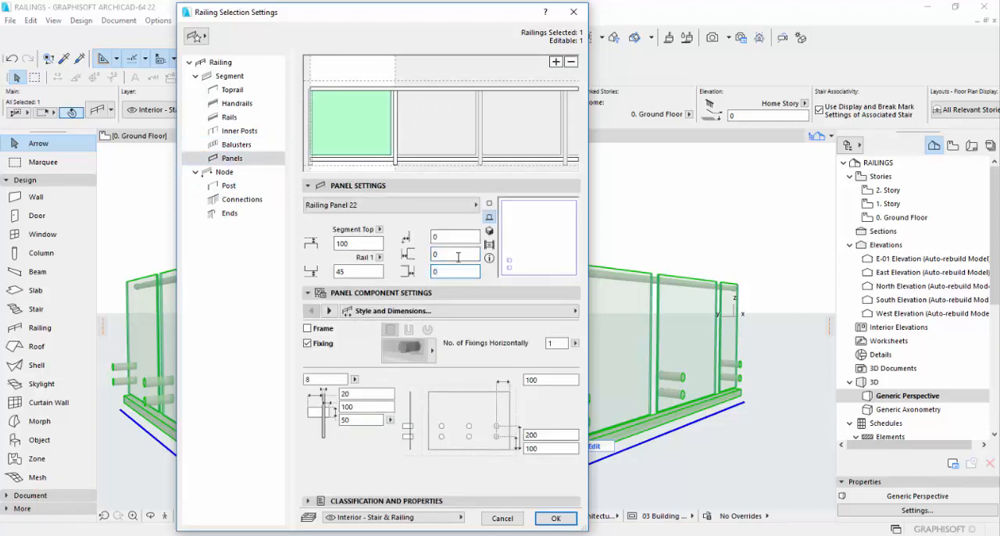
click(458, 257)
click(555, 518)
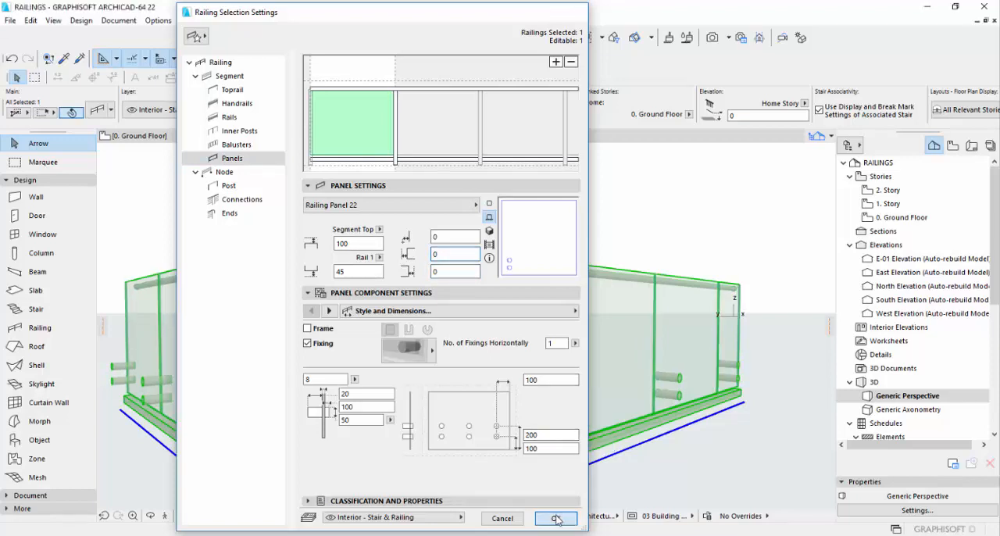
Switch the handrail to the opposite side of the glass, where the standoff fixings are, and apply.
shift+middle_drag(475, 351, 522, 328)
key(o)
drag(441, 317, 291, 358)
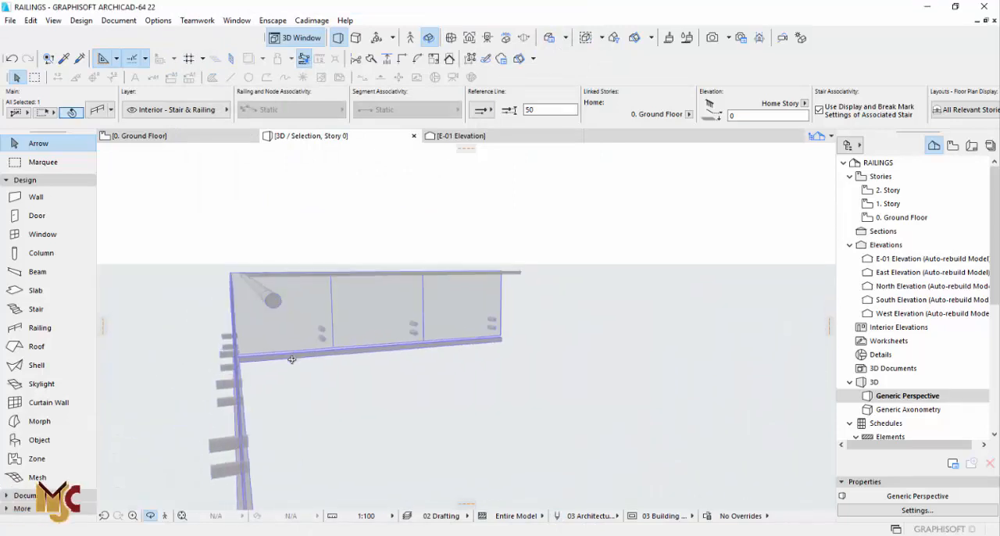
key(Escape)
click(234, 318)
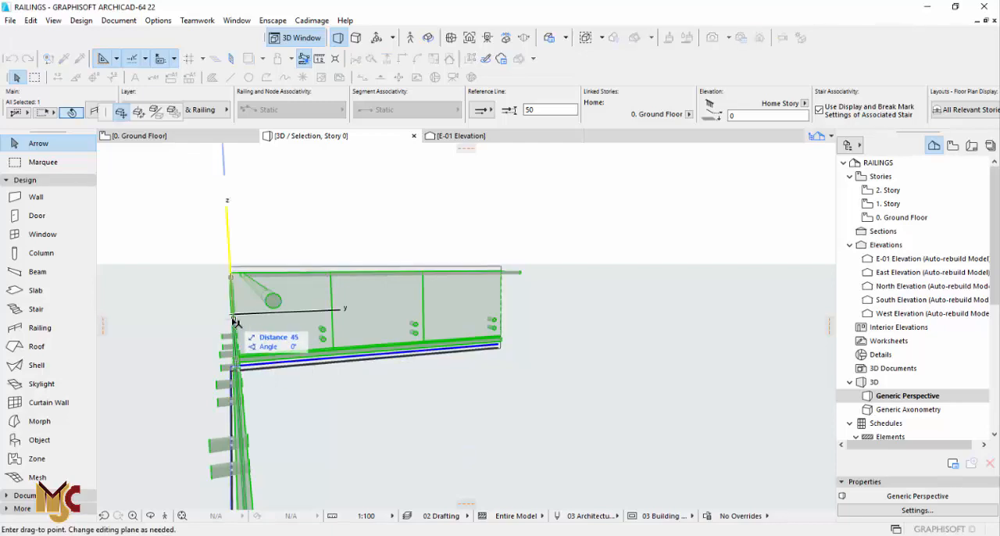
key(Escape)
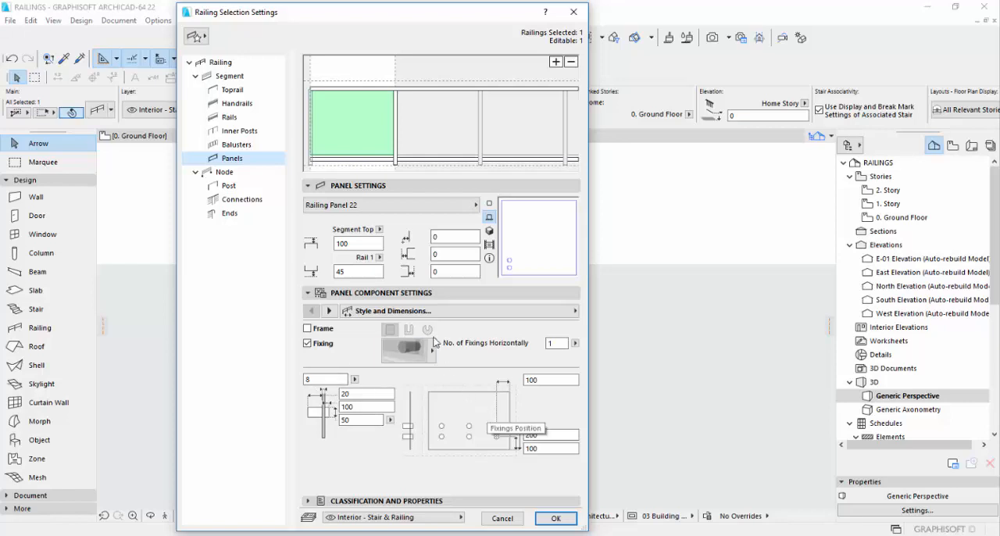
click(242, 131)
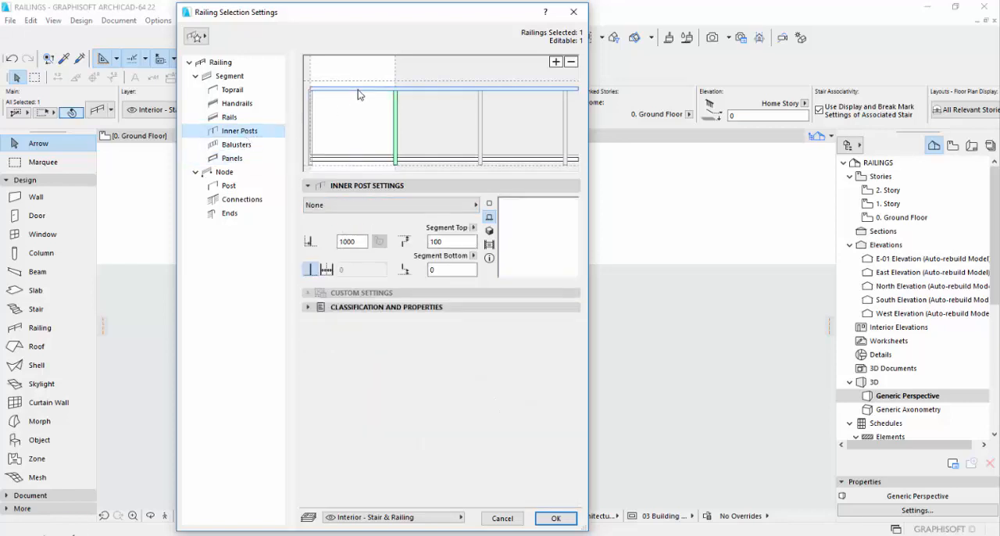
click(234, 103)
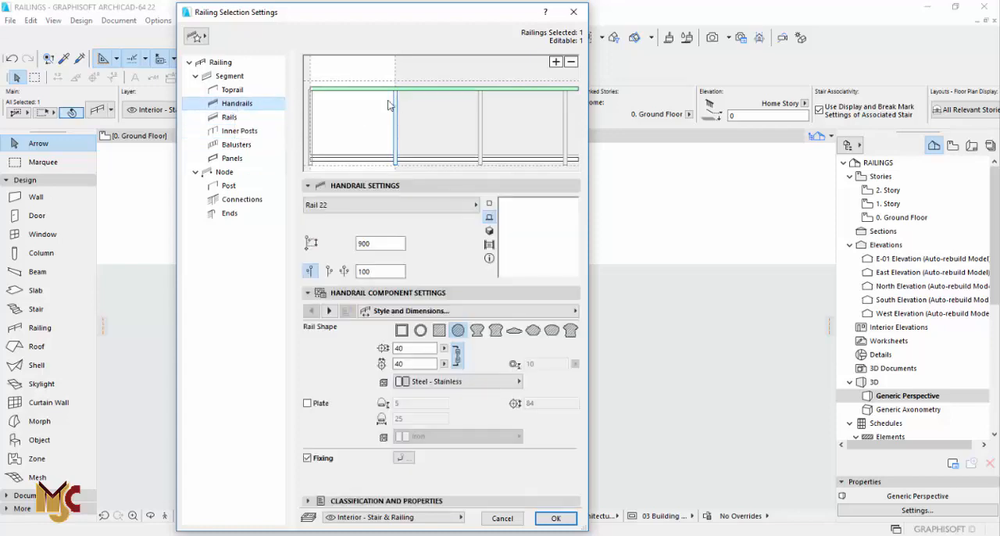
click(330, 272)
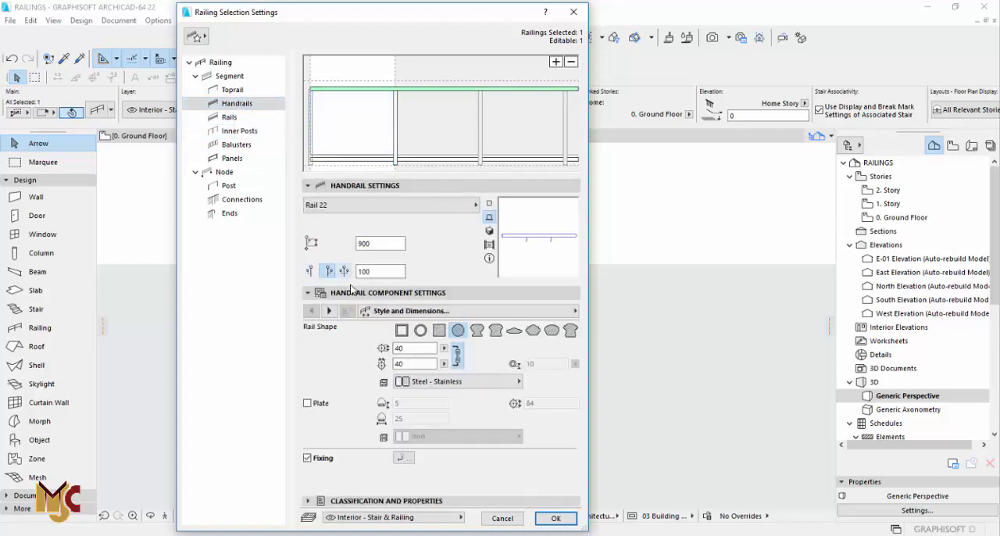
click(554, 519)
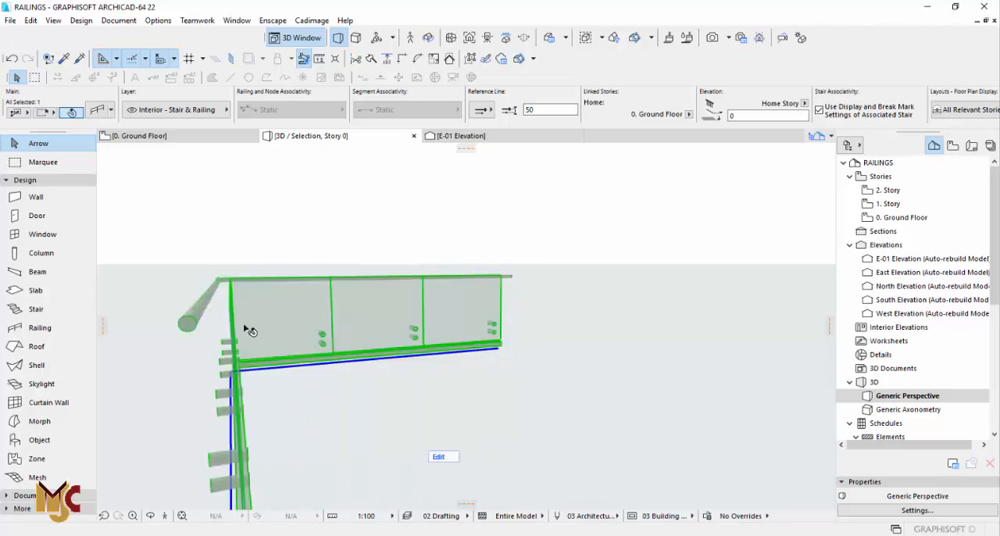
Set the bottom rail's section to 30 wide and 250 high without linked dimensions, and apply.
shift+middle_drag(210, 360, 453, 367)
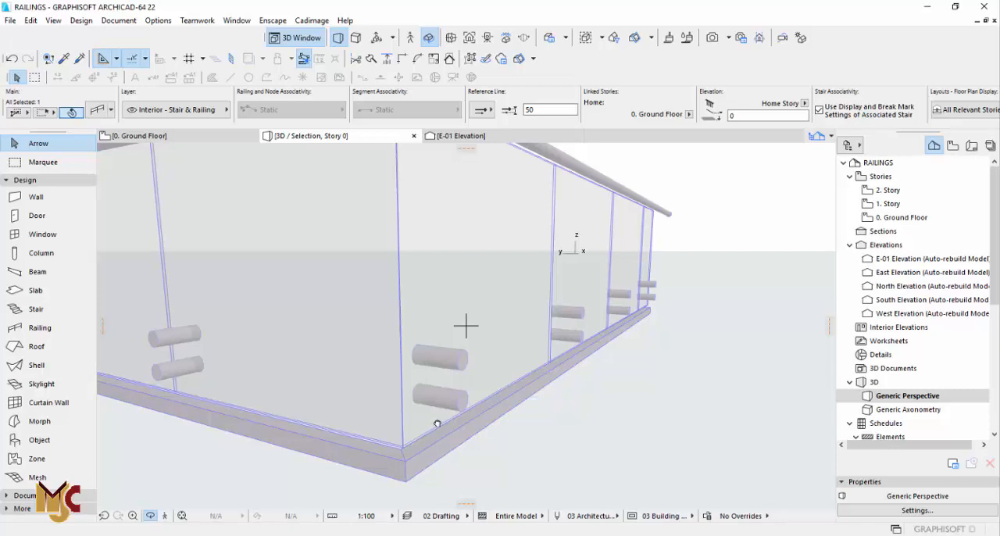
middle_drag(436, 424, 442, 436)
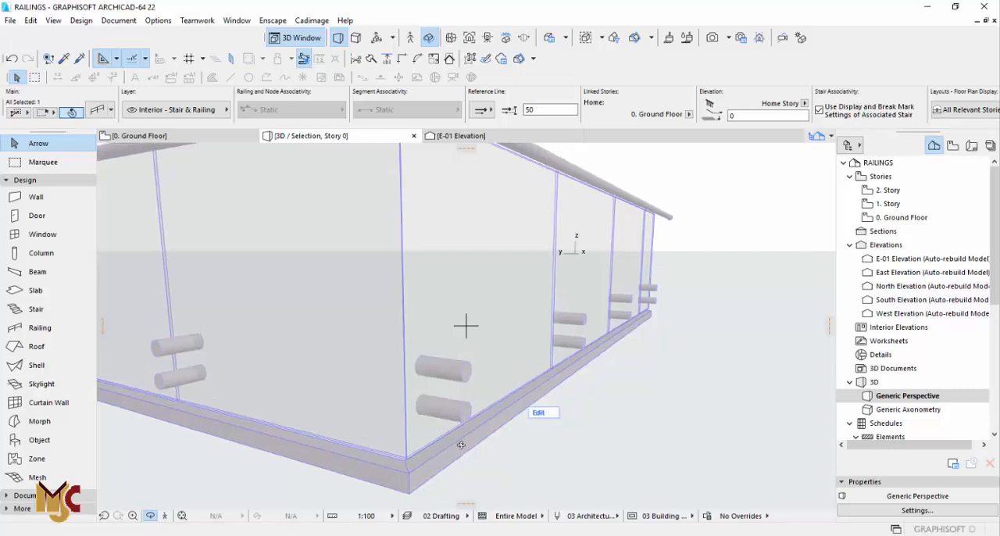
click(98, 112)
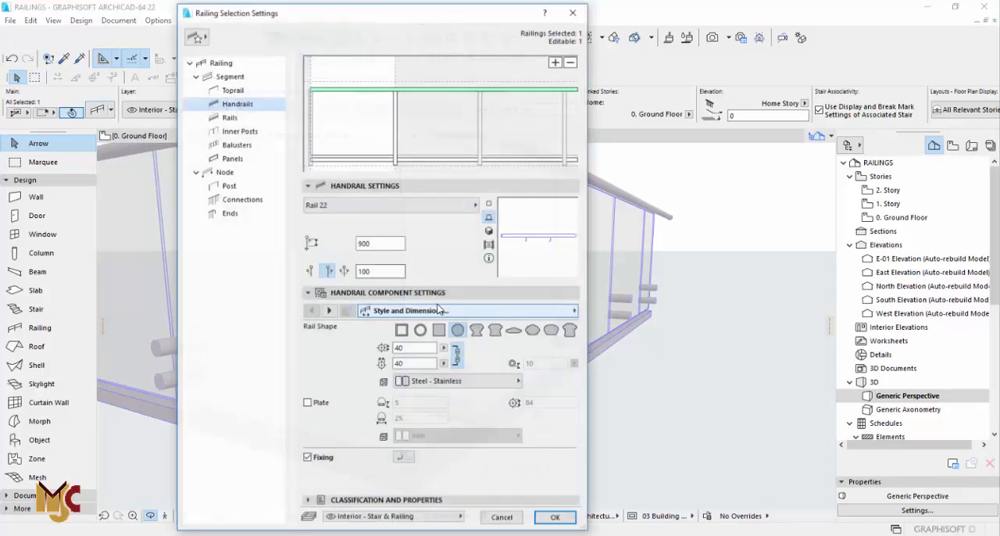
click(345, 163)
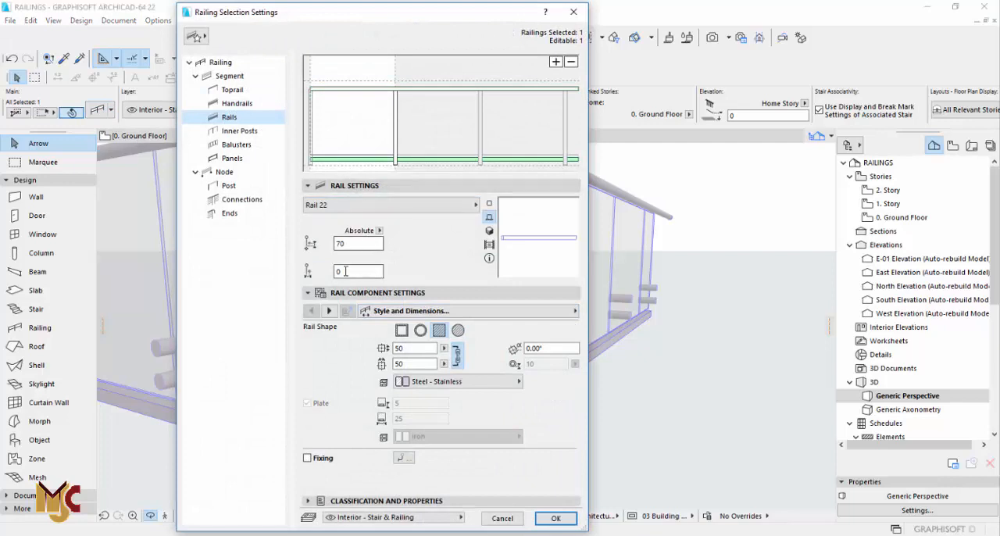
click(345, 271)
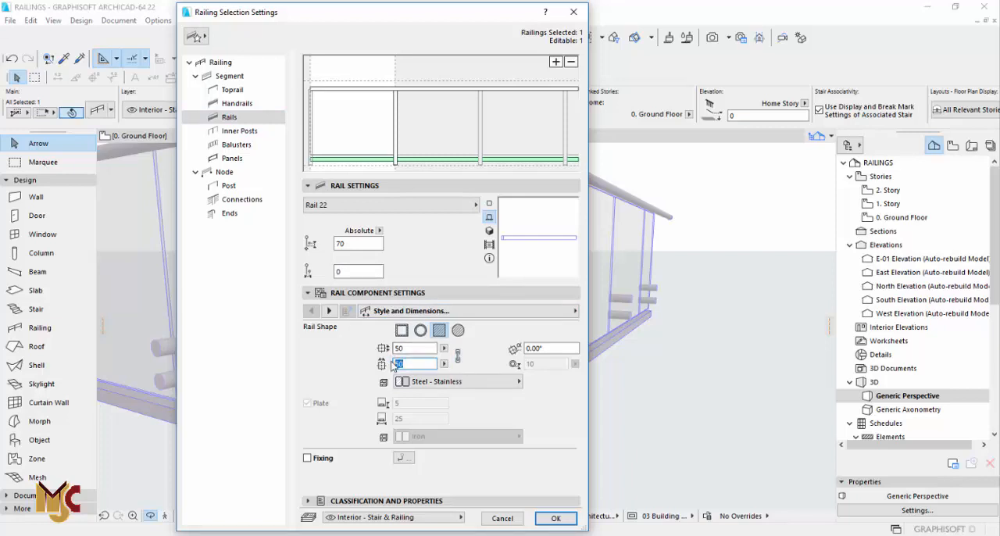
text(3)
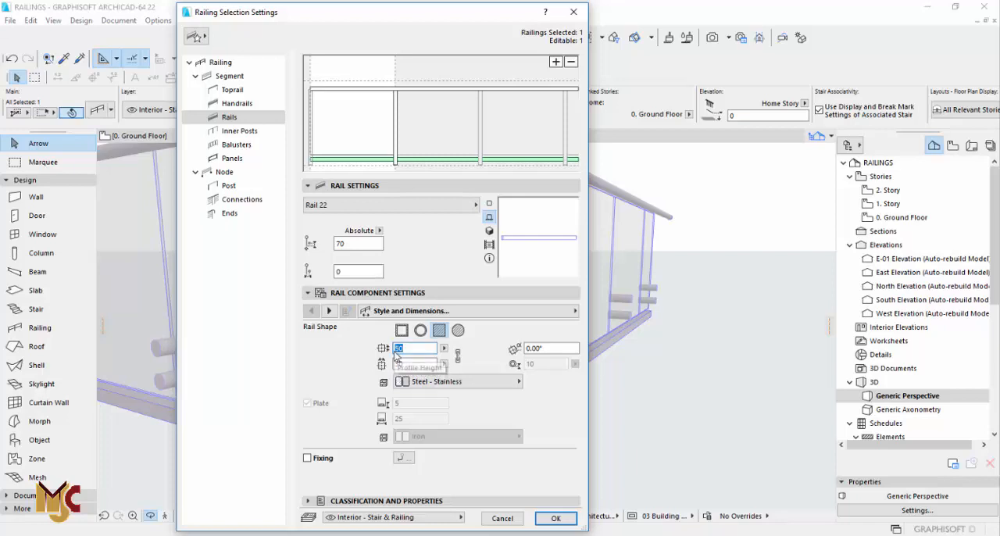
click(556, 517)
Set the bottom rail's absolute height to 0 and its horizontal offset to 25.
middle_drag(450, 404, 440, 371)
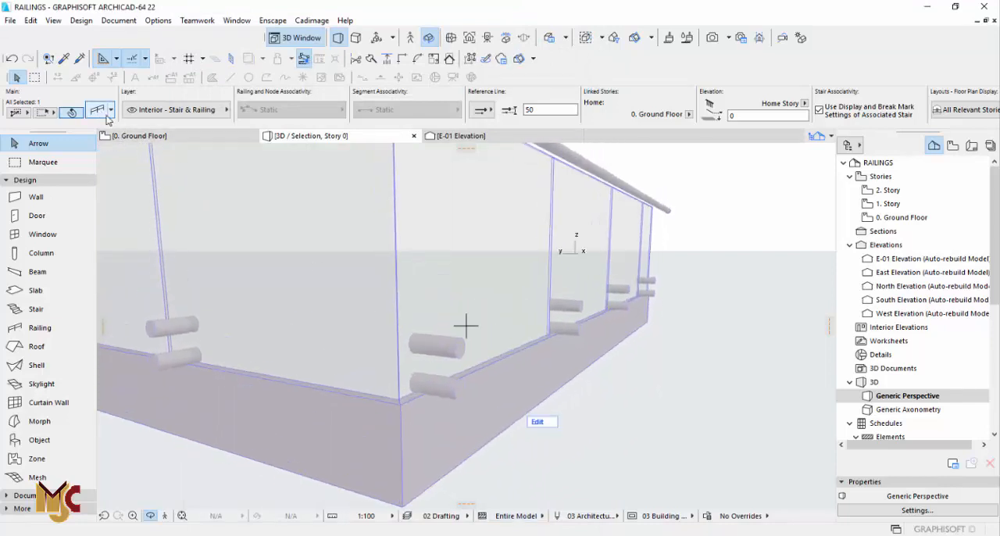
key(ctrl+t)
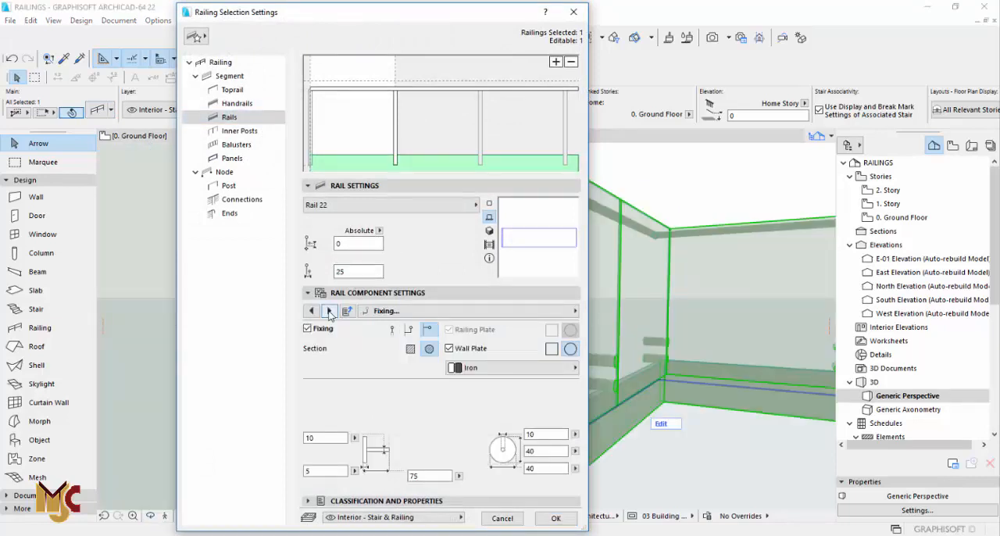
Set the glass panels' bottom offset from Rail 1 to 0 and apply.
click(235, 159)
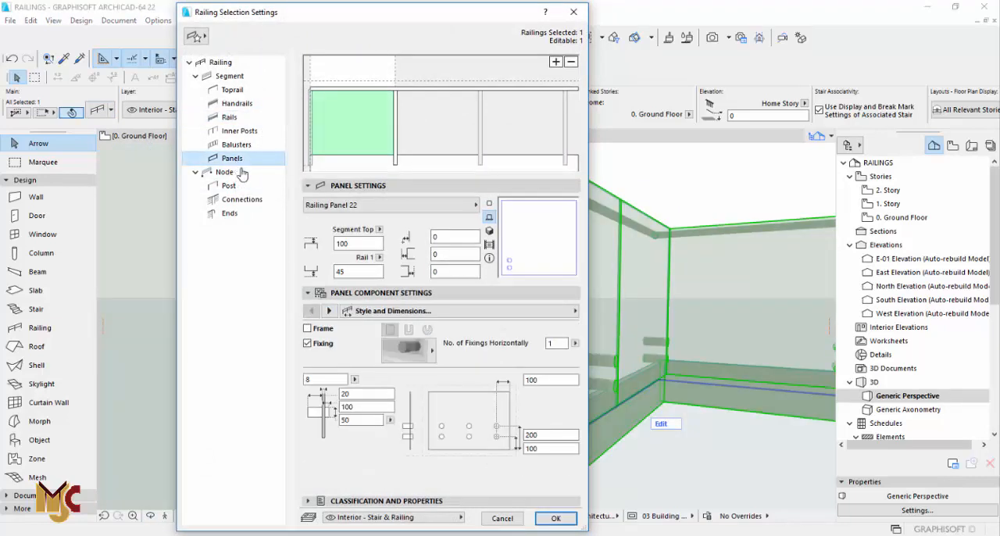
double_click(353, 274)
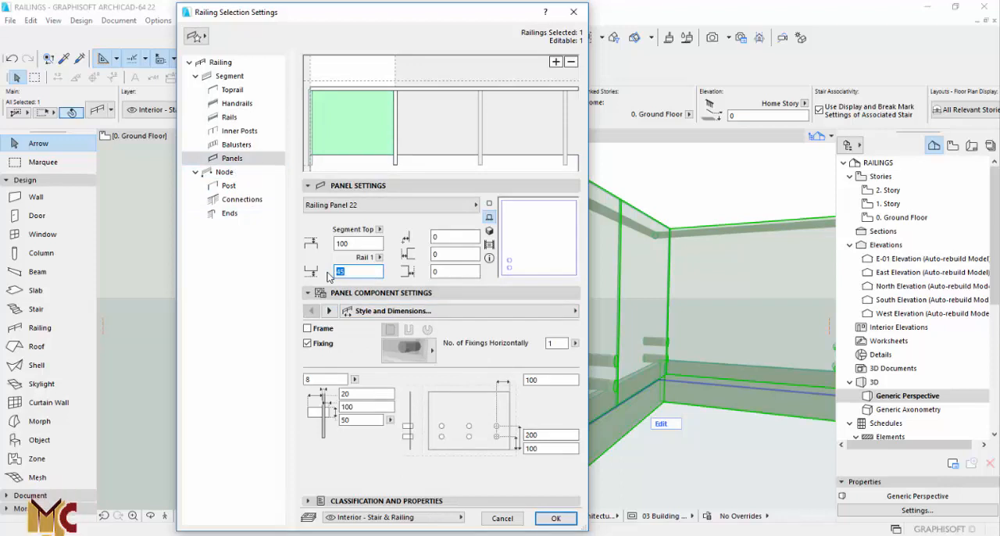
text(0)
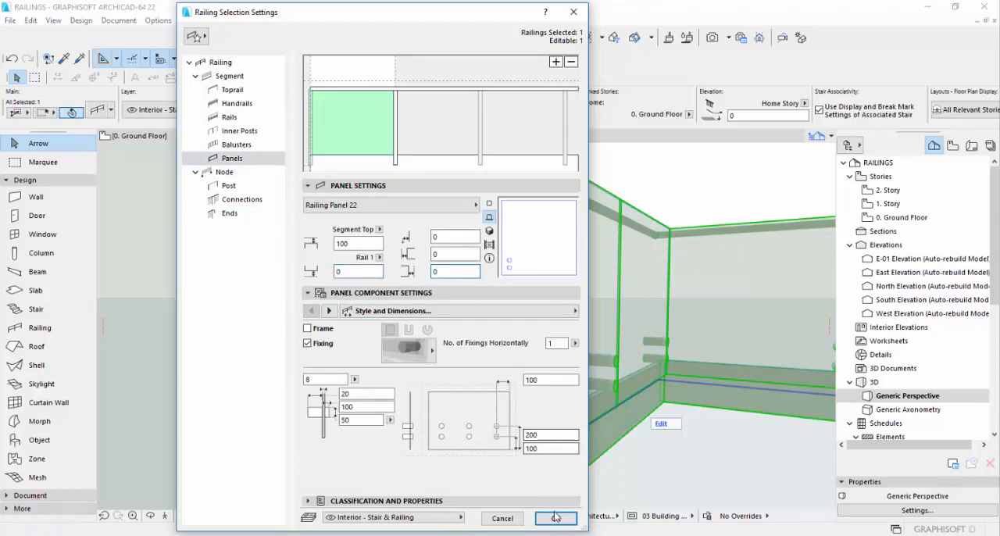
click(554, 517)
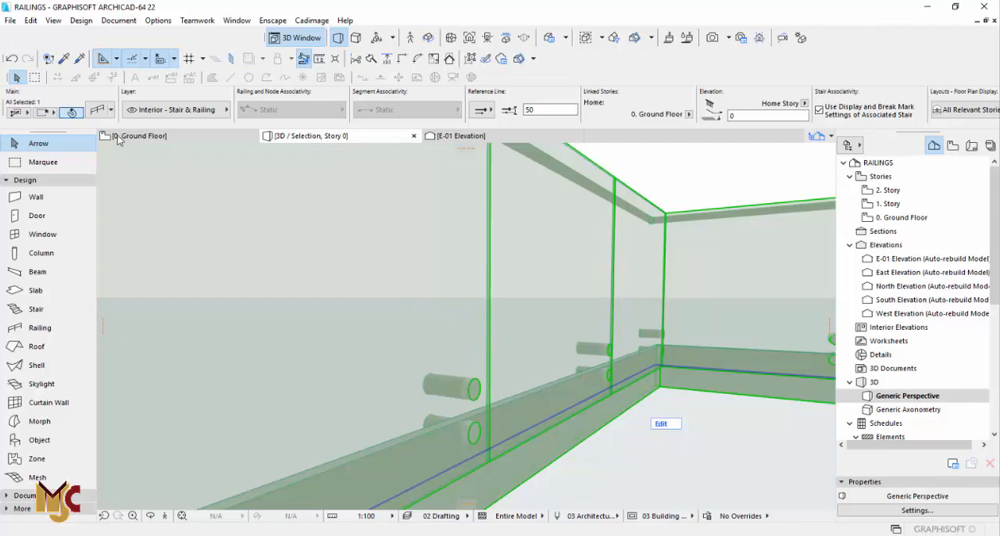
Set the glass panels' bottom offset from Rail 1 to -150 and apply.
key(ctrl+t)
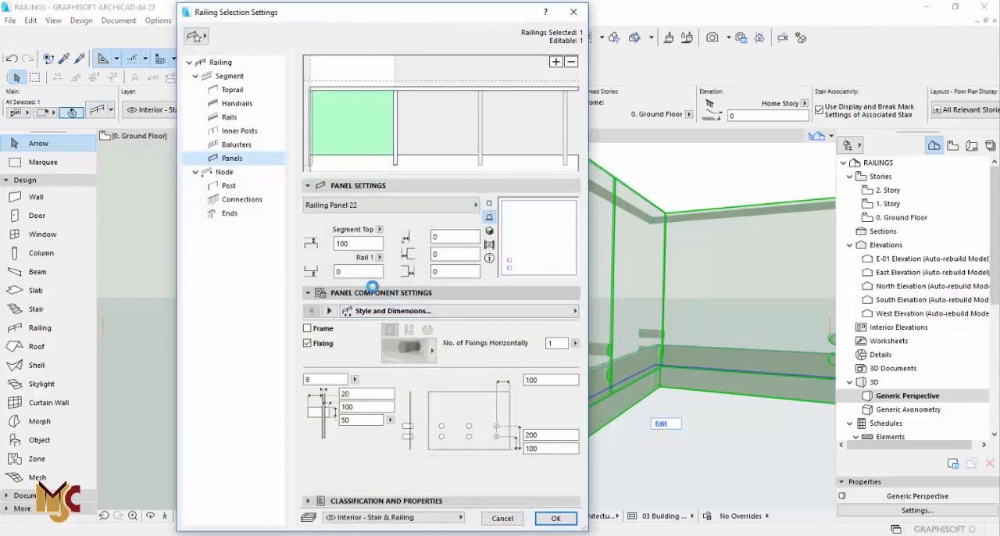
click(555, 518)
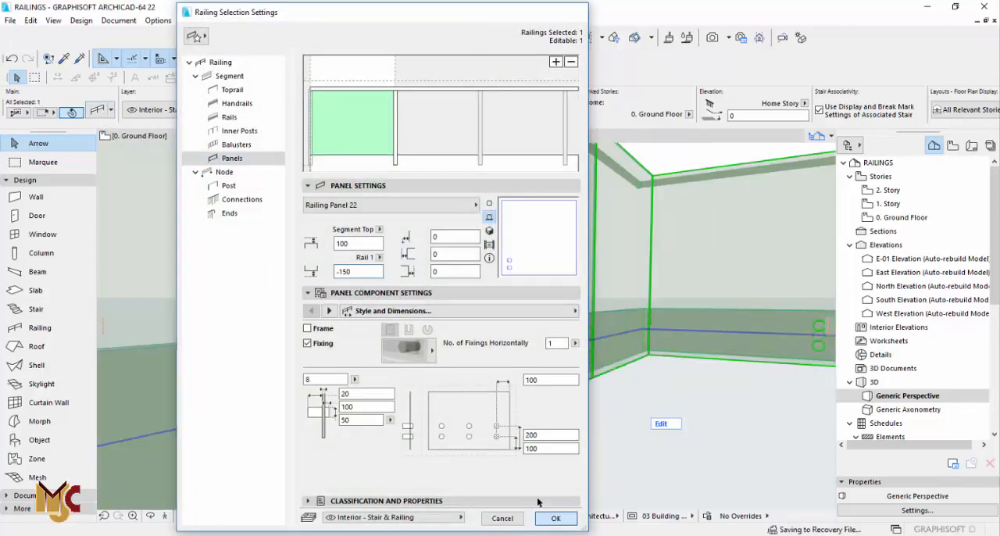
middle_drag(453, 342, 533, 331)
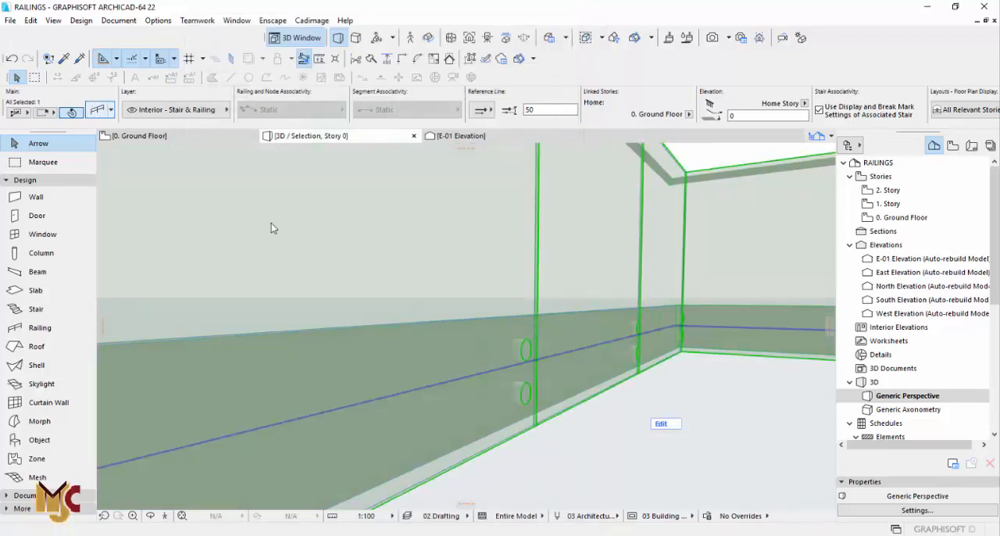
Set the glass panels' bottom offset from Rail 1 to -130 and apply.
key(ctrl+t)
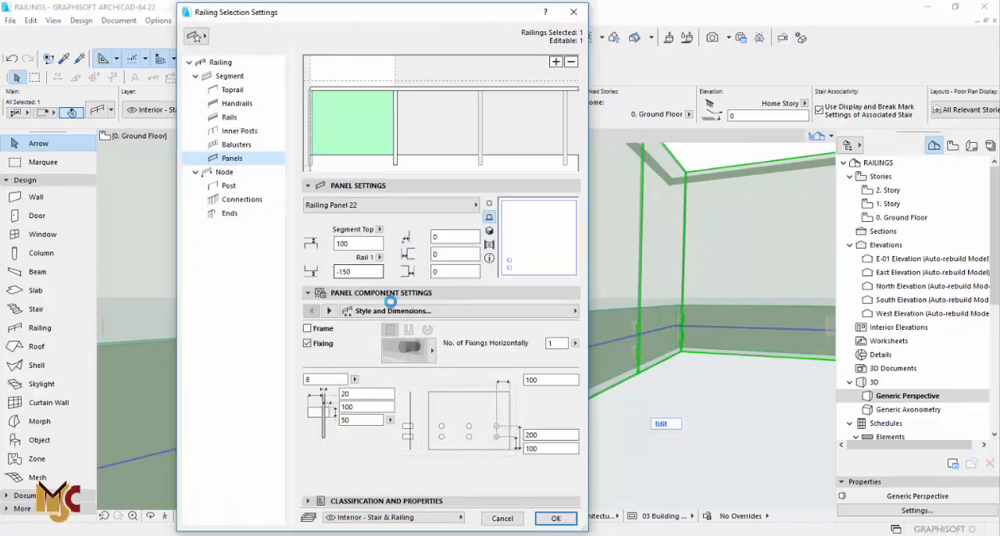
click(345, 272)
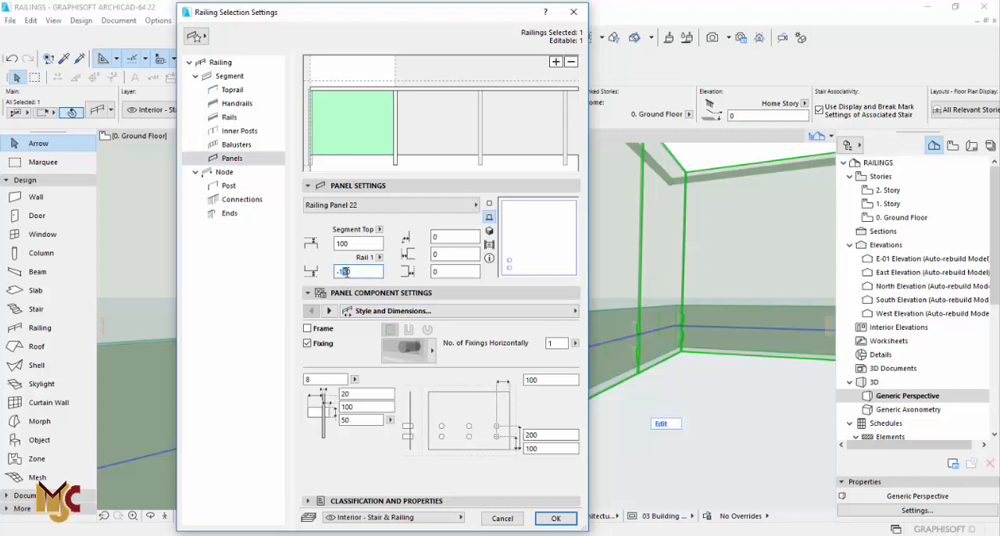
click(555, 519)
mouse_move(527, 490)
shift+middle_down()
mouse_move(451, 374)
mouse_move(462, 415)
shift+middle_up()
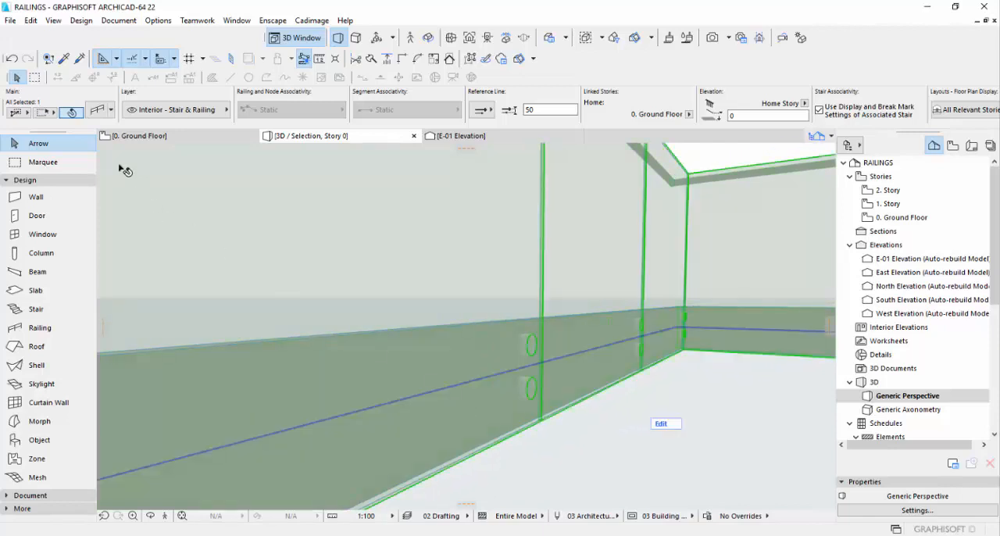
Set the bottom rail's profile height to 200 in the railing settings and apply.
click(100, 111)
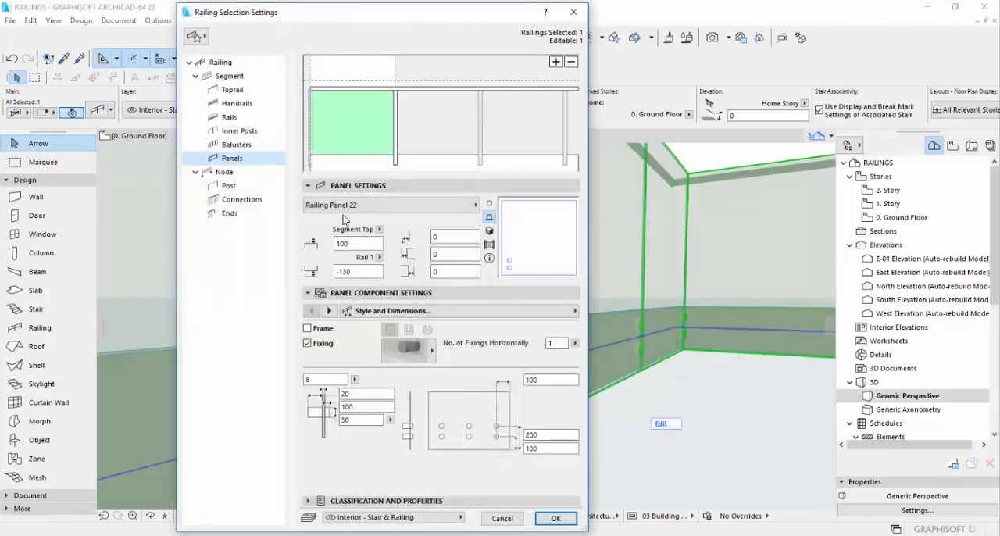
click(236, 144)
click(336, 157)
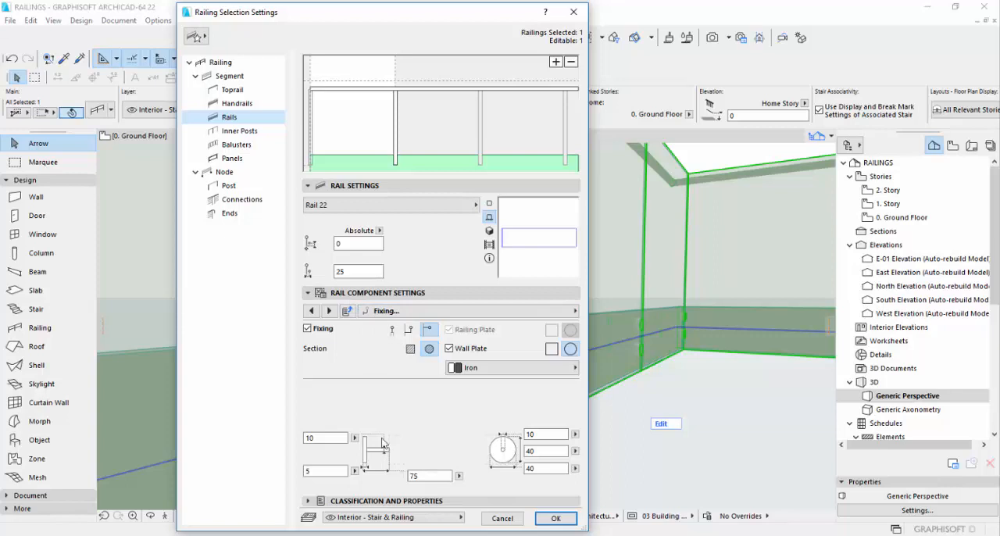
click(328, 311)
click(311, 311)
click(311, 311)
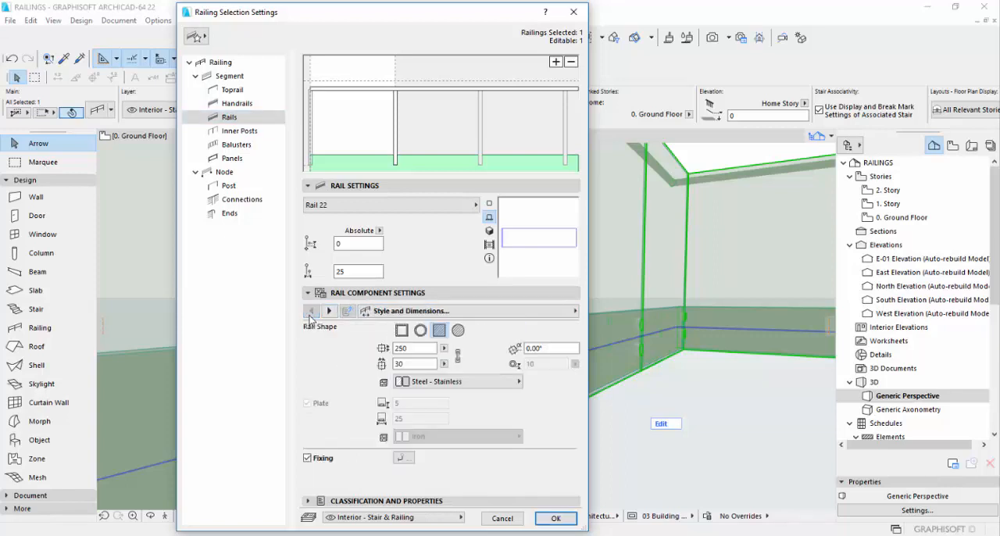
double_click(406, 348)
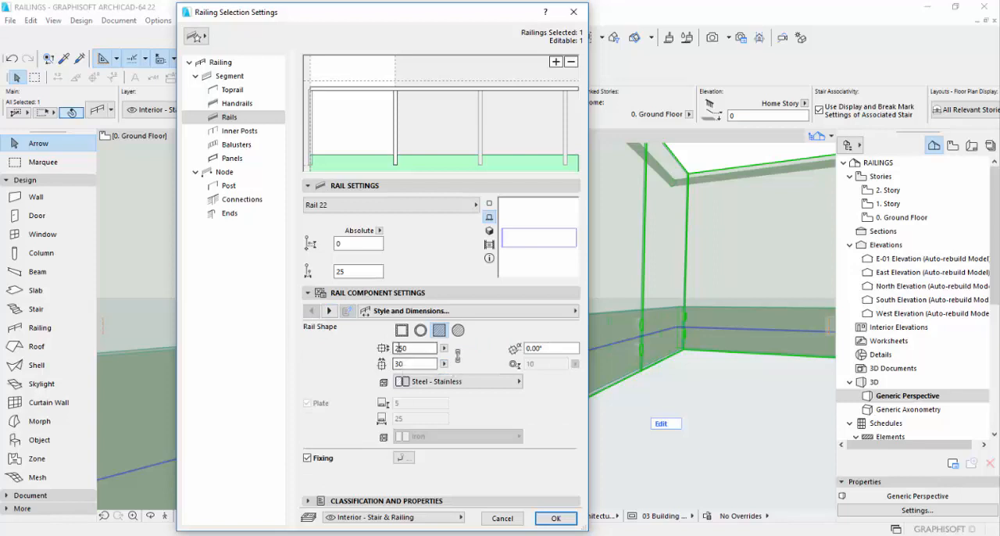
click(555, 518)
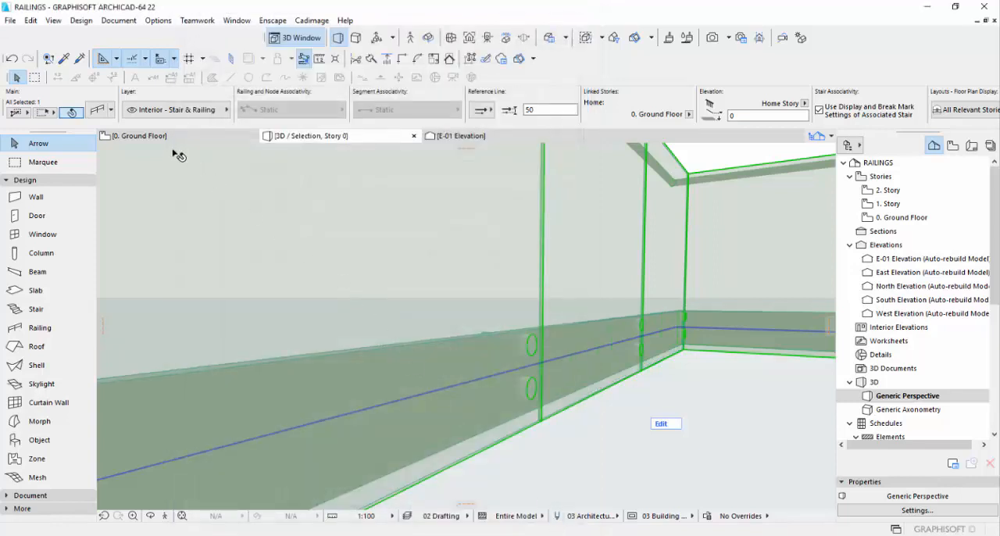
Set the bottom rail's profile height to 300 and apply it to the railing.
key(ctrl+t)
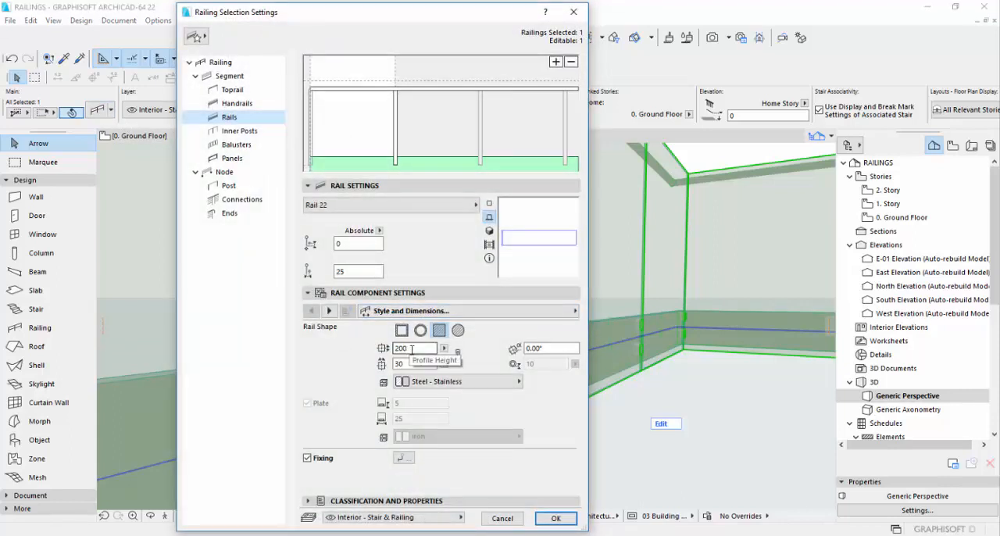
drag(411, 349, 392, 345)
text(3)
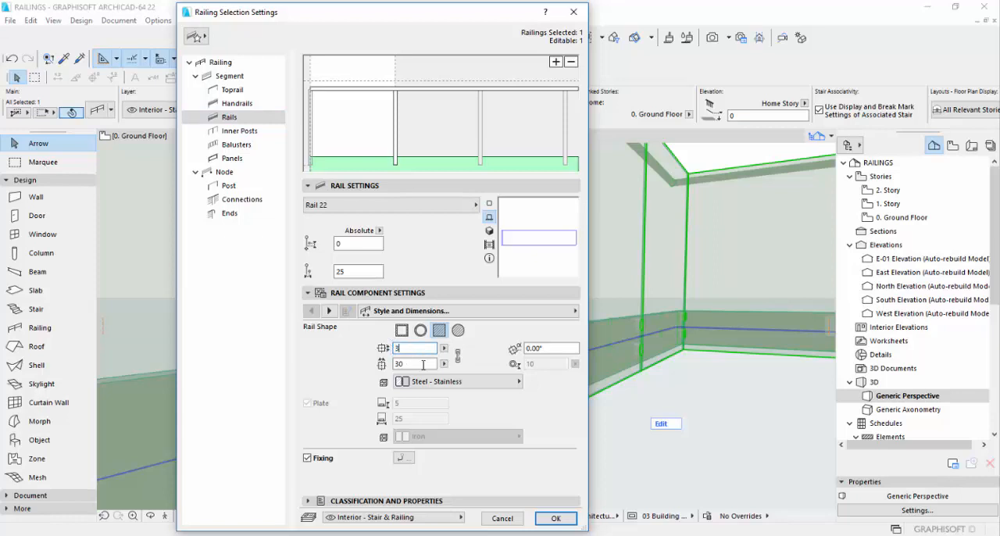
text(00)
click(550, 523)
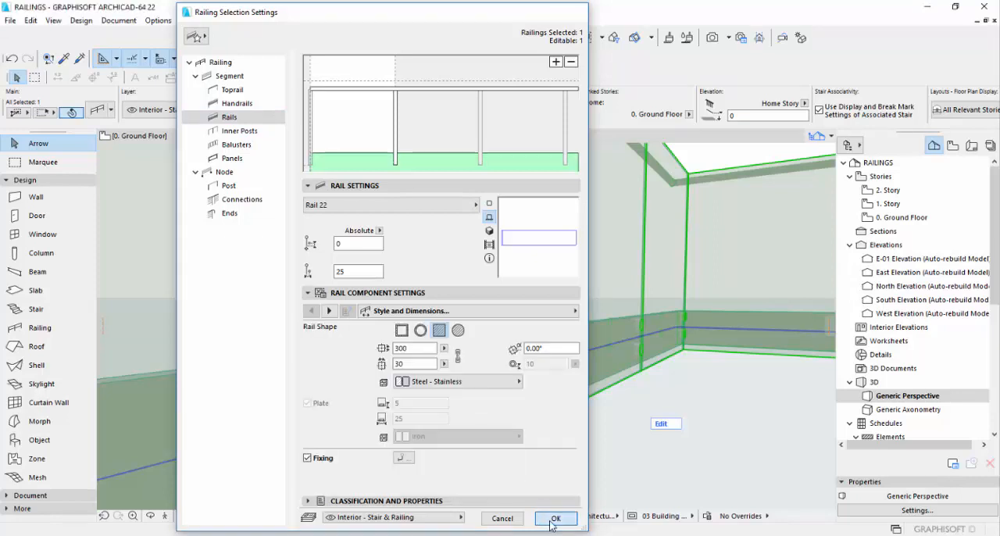
Set the length of the glass panels' round fixings to 75 and apply it to the railing.
scroll(465, 390, down, 8)
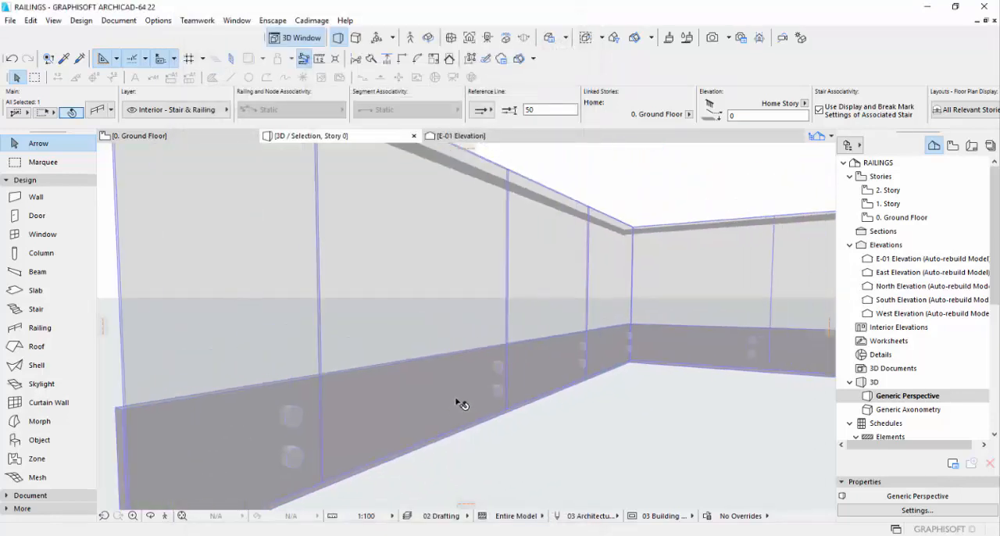
key(Escape)
key(o)
drag(378, 365, 547, 401)
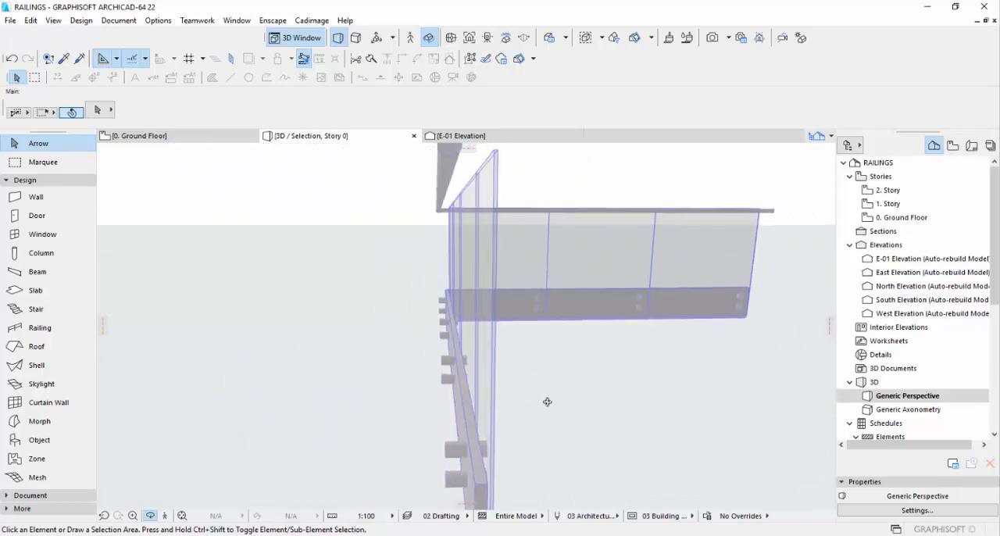
key(Escape)
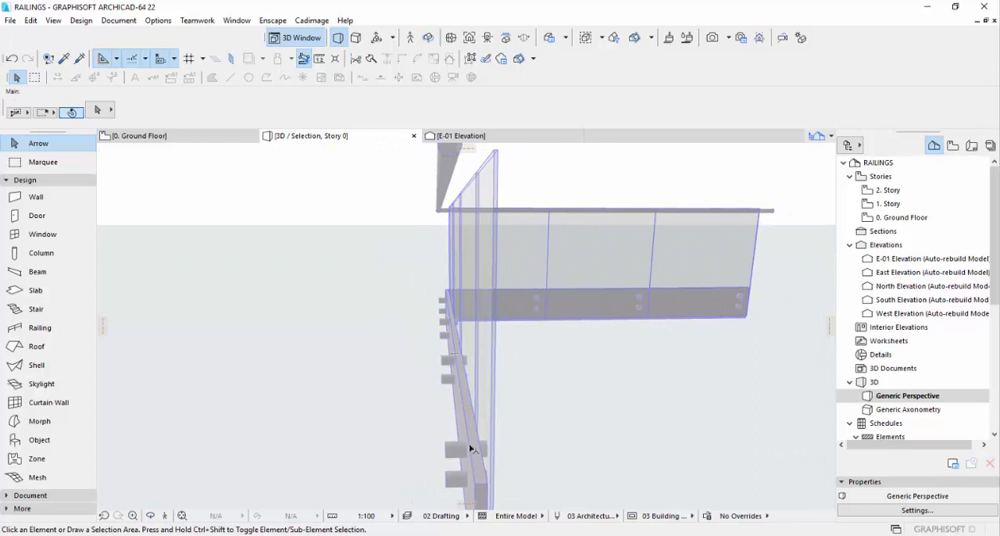
click(469, 448)
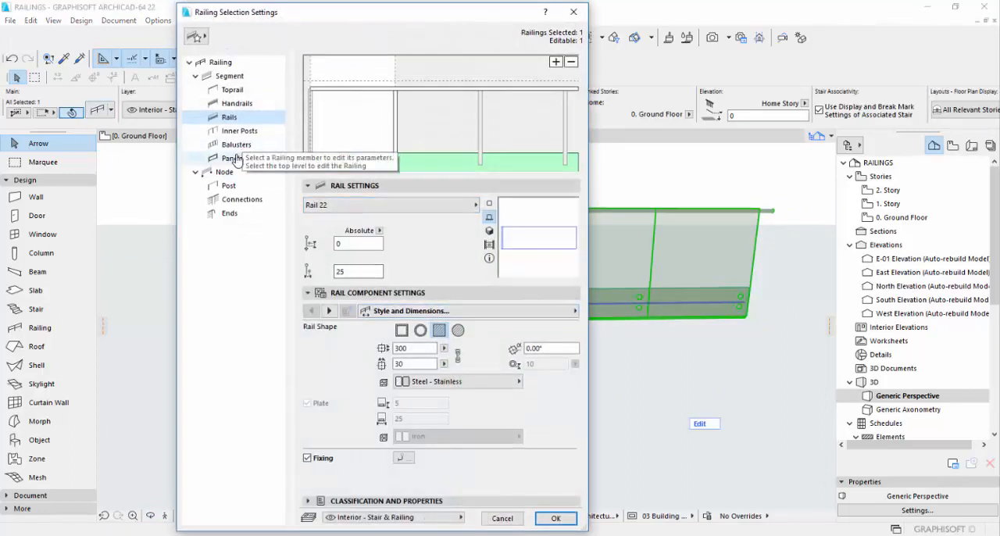
click(233, 159)
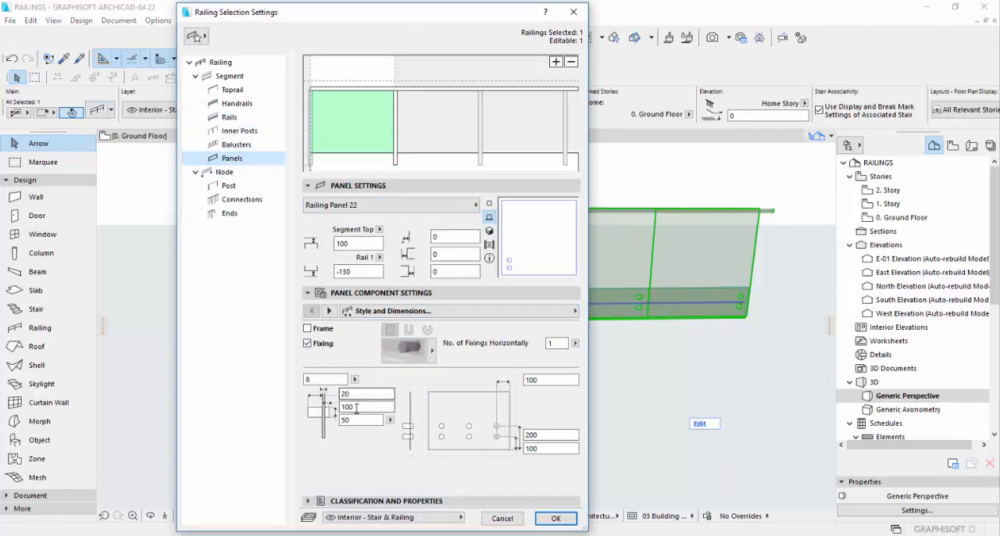
drag(358, 407, 331, 404)
text(7)
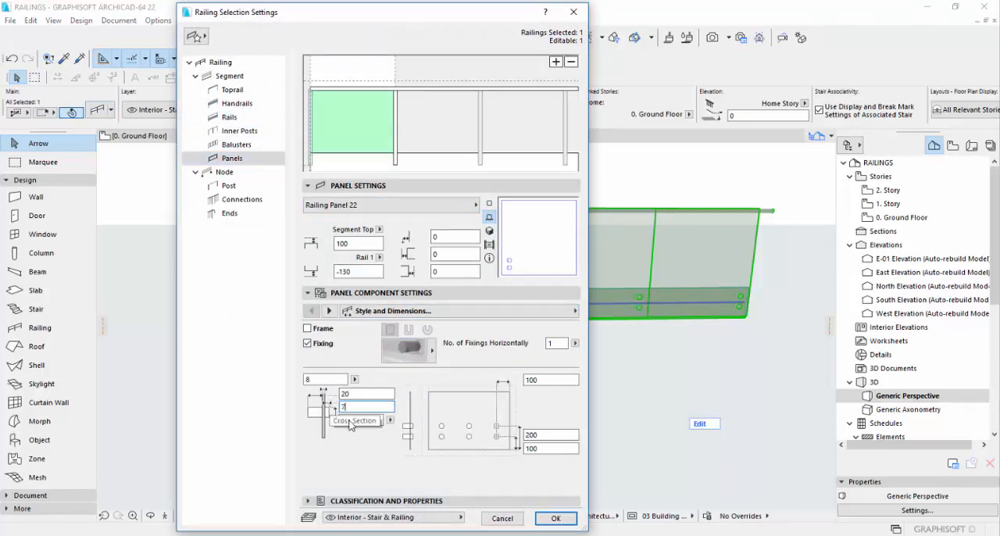
text(5)
click(543, 522)
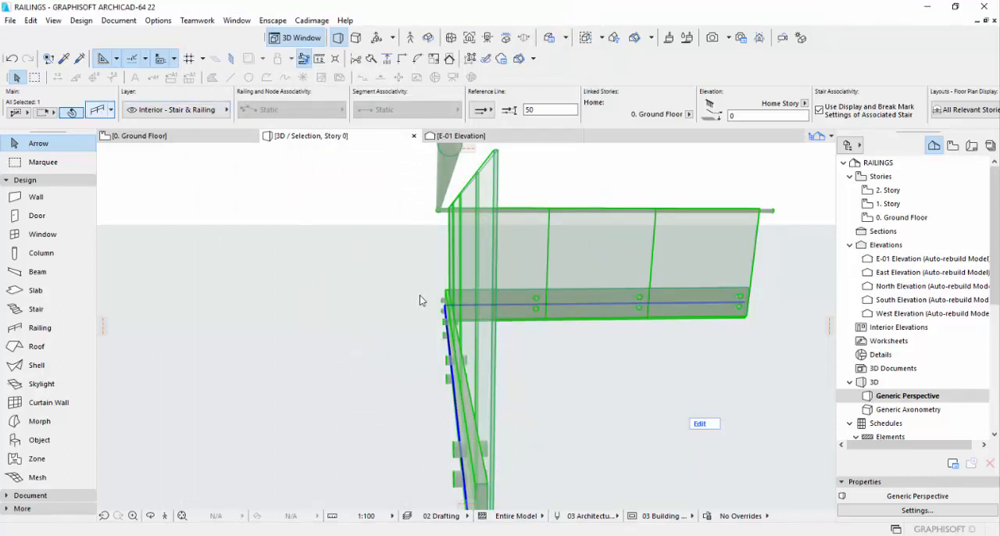
Set the length of the glass panels' round fixings to 50 and apply it to the railing.
key(ctrl+t)
double_click(360, 406)
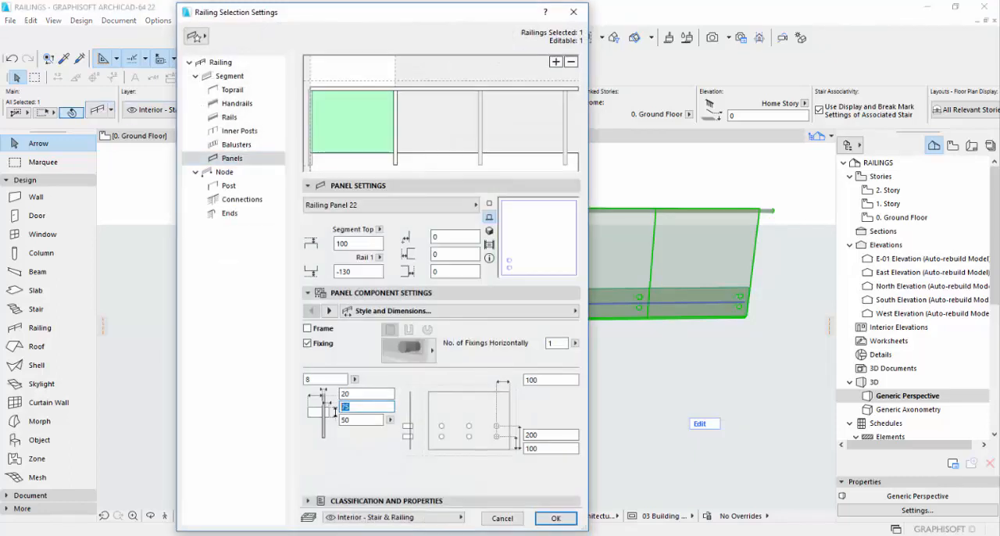
click(555, 518)
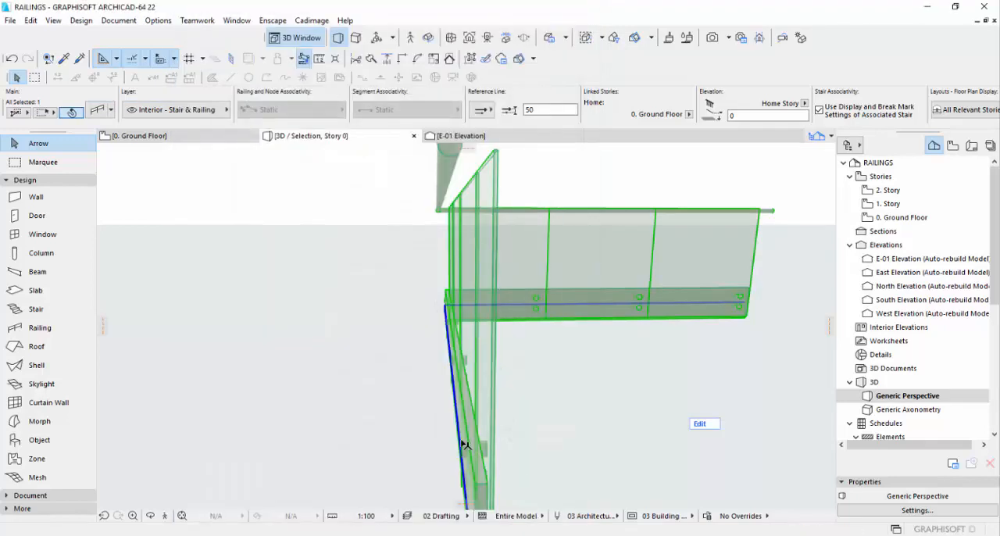
Inspect the handrail and glass around the railing's corner in 3D and open the Ground Floor plan.
shift+middle_drag(464, 445, 262, 421)
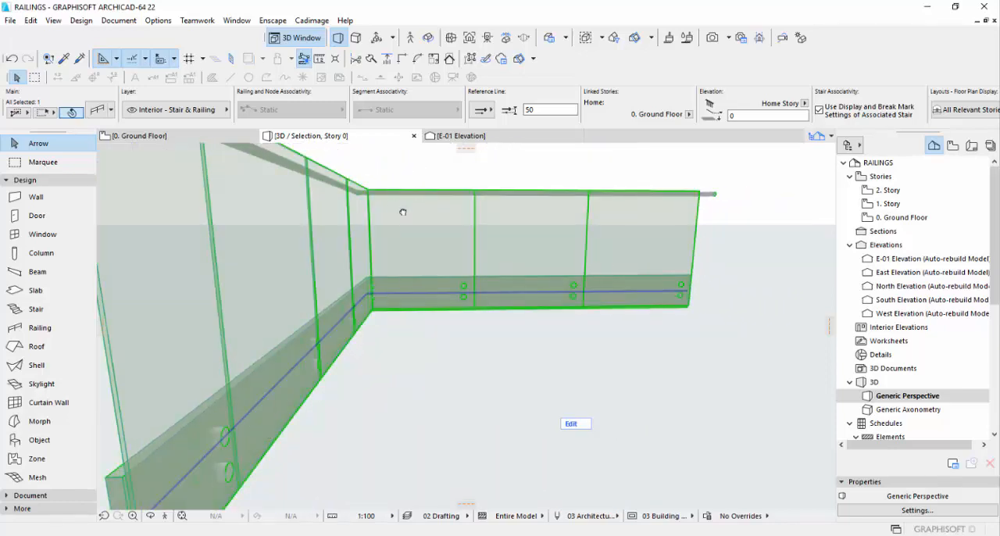
shift+middle_drag(403, 211, 491, 230)
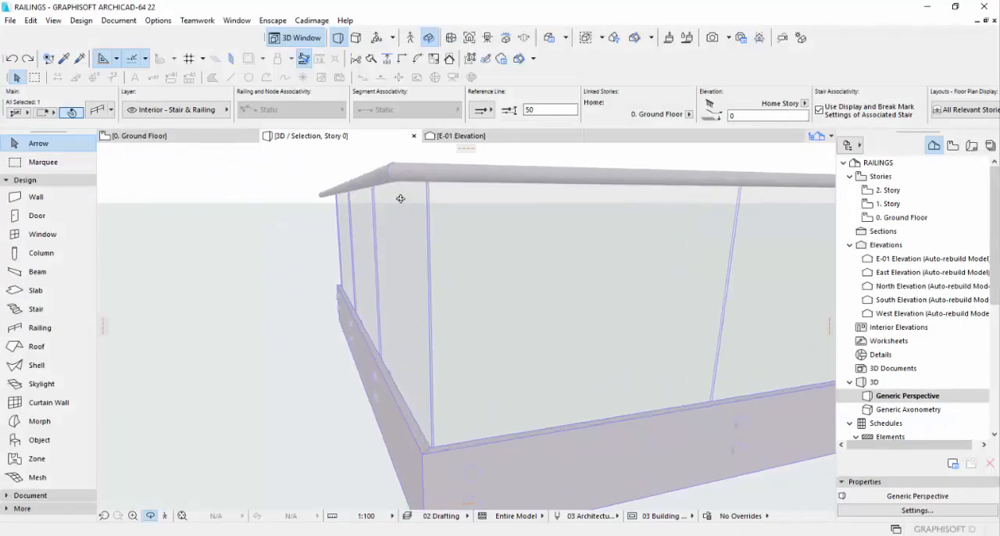
shift+middle_drag(400, 199, 413, 226)
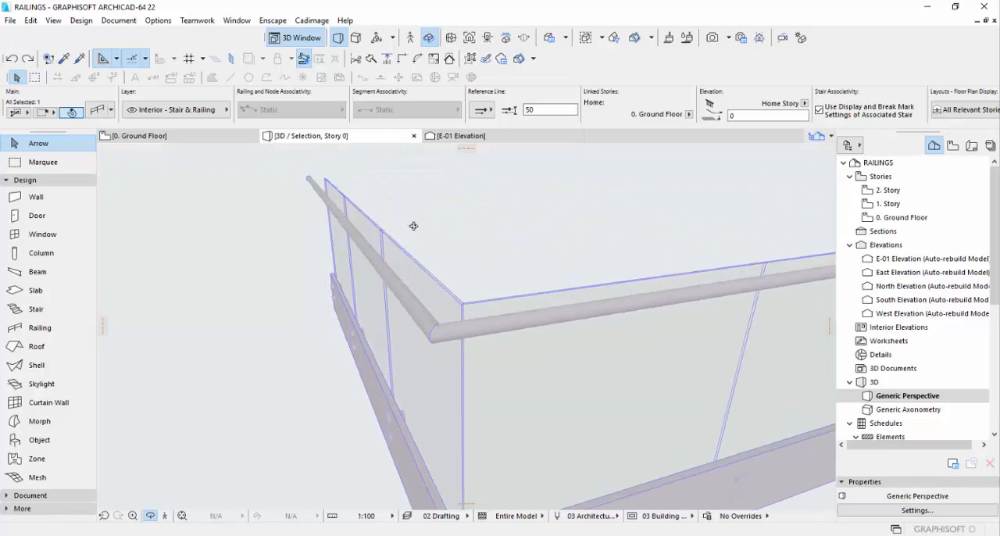
key(F2)
scroll(423, 258, down, 3)
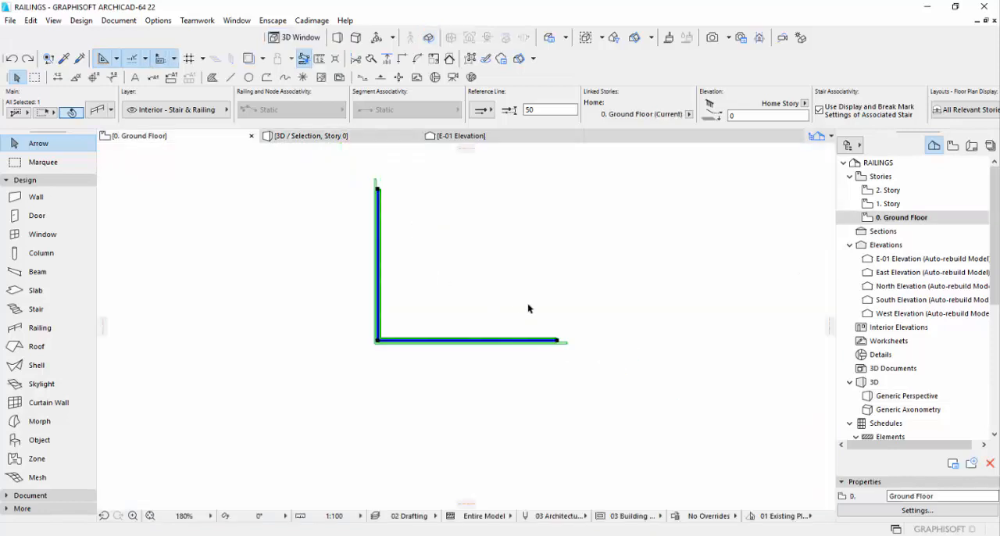
click(549, 339)
click(603, 259)
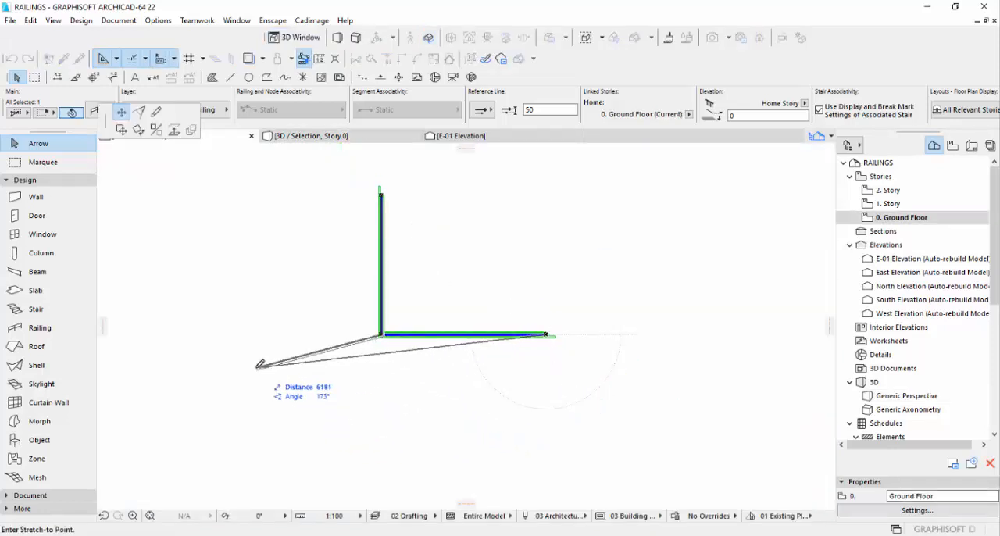
click(156, 111)
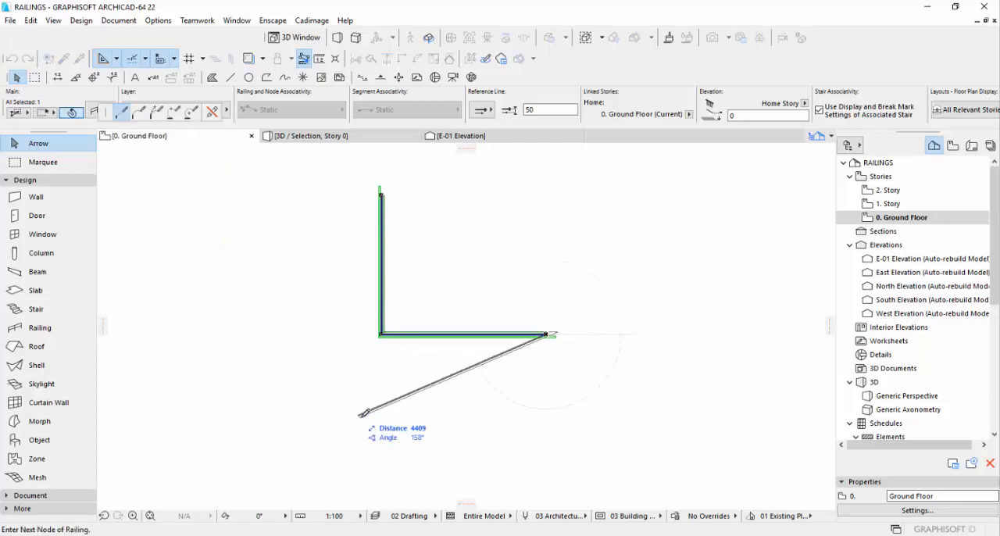
key(Escape)
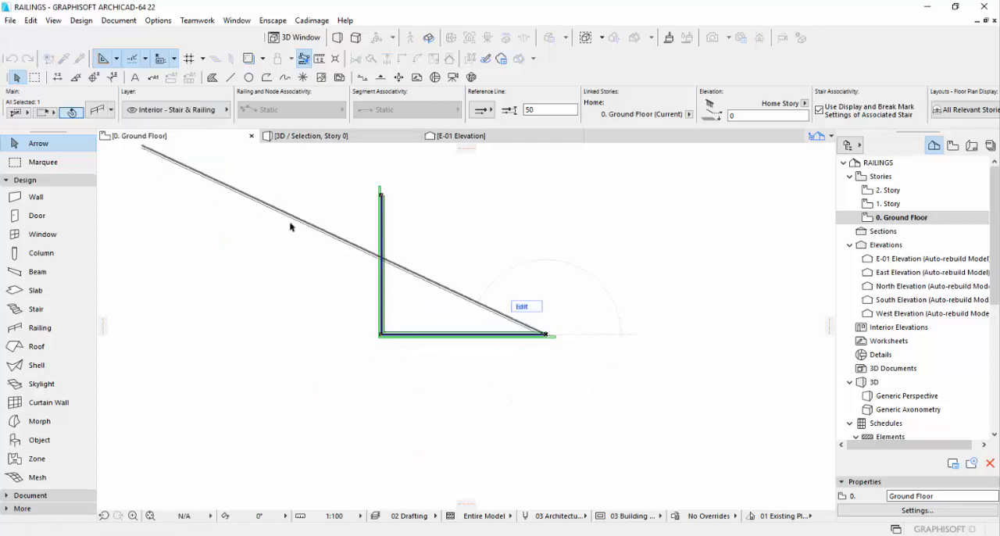
Stretch the free end node of the railing's horizontal leg about 5400 across to the opposite side of the corner.
click(547, 335)
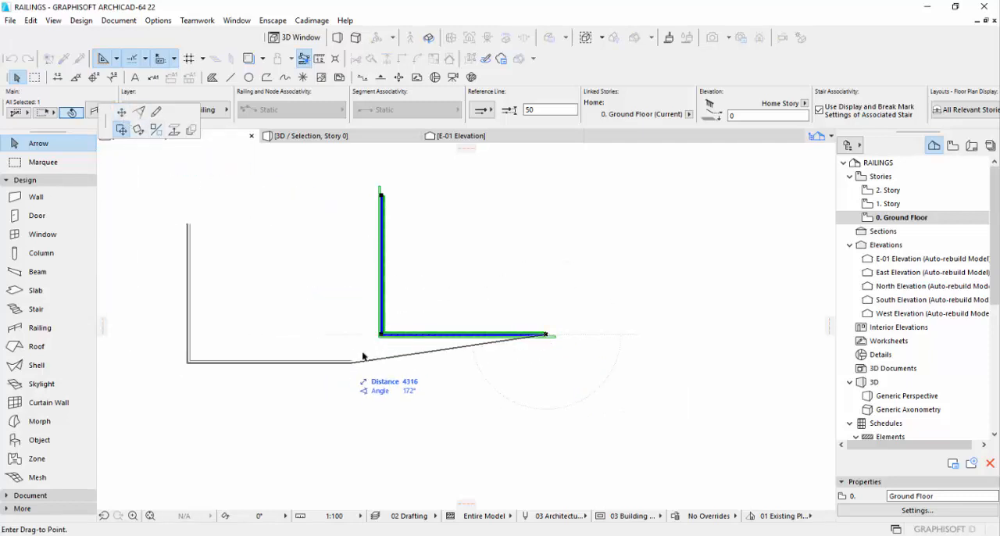
click(121, 112)
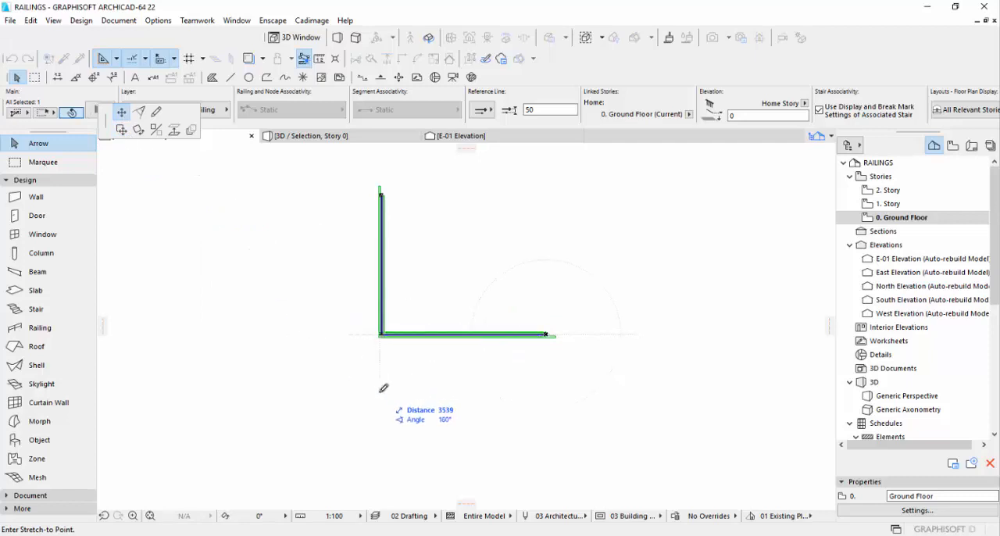
click(292, 349)
Stretch the moved end node upward so the slanted leg runs horizontally, square to the vertical leg.
scroll(293, 351, up, 3)
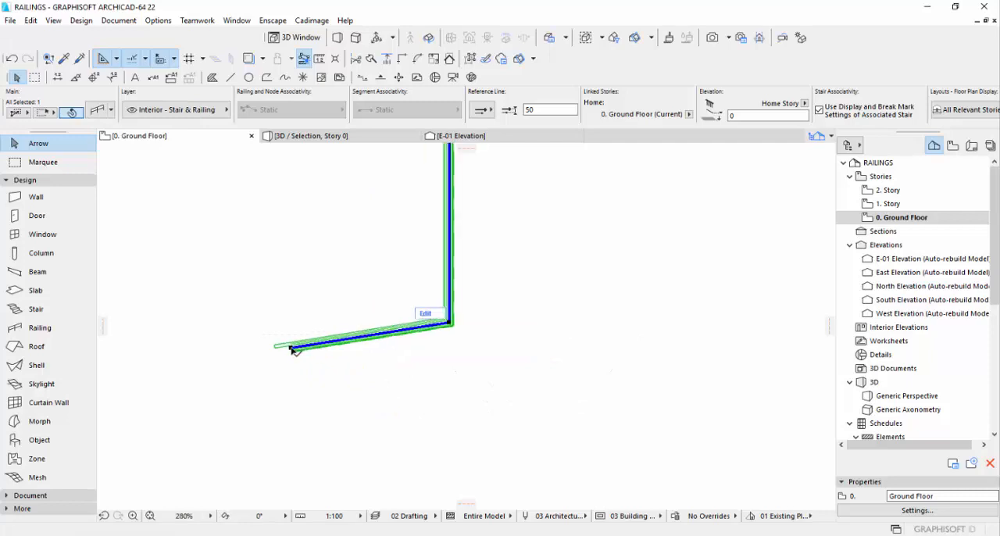
click(293, 350)
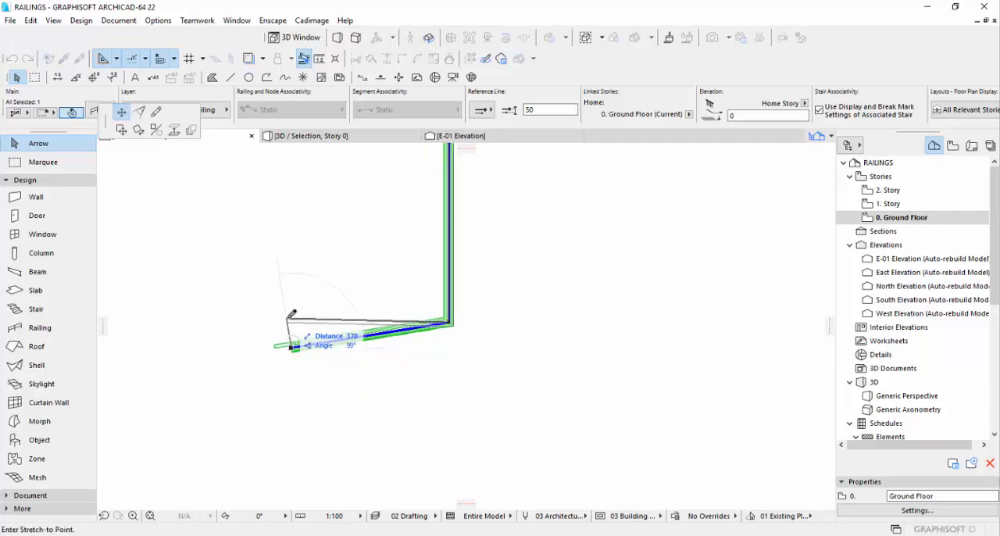
click(290, 347)
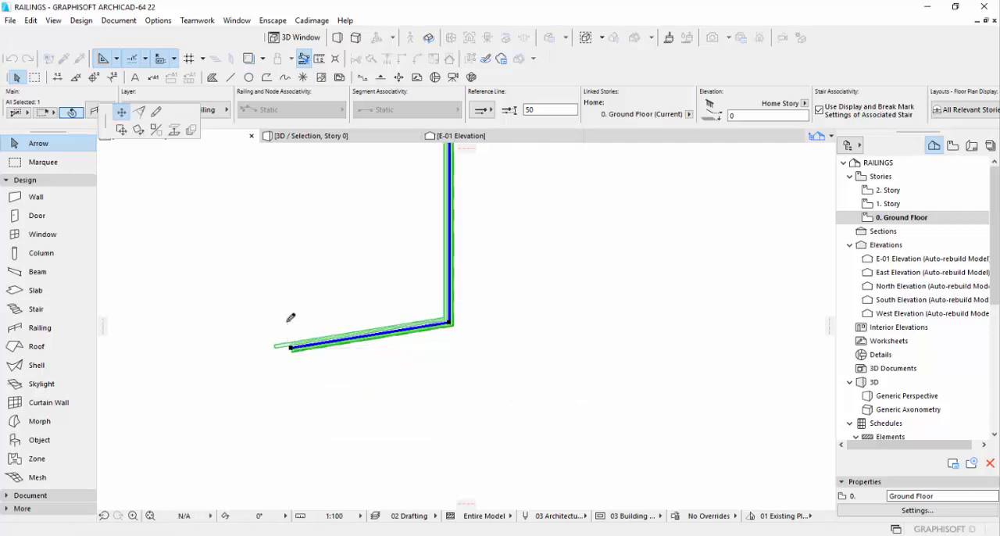
key(Escape)
scroll(449, 328, up, 2)
scroll(389, 329, up, 2)
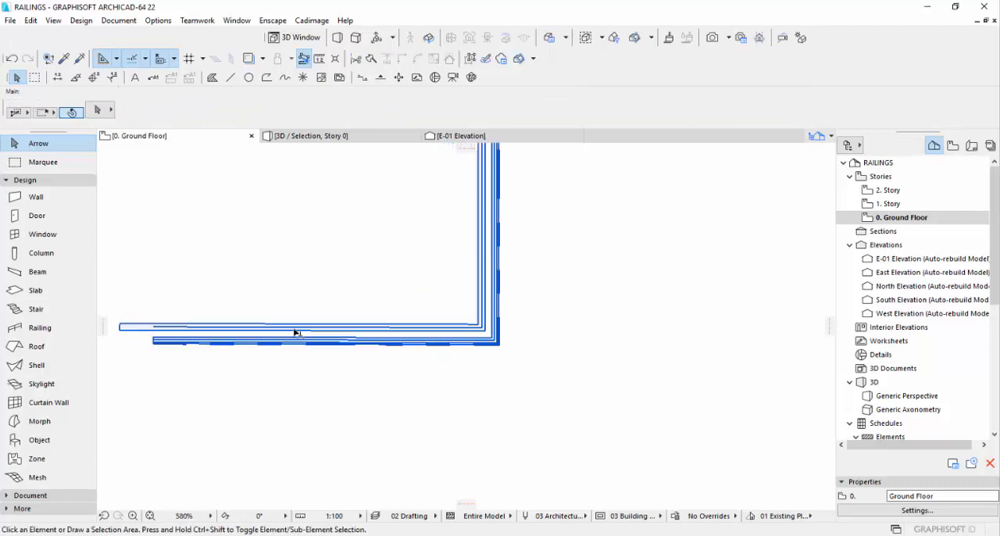
click(289, 331)
middle_drag(274, 328, 418, 315)
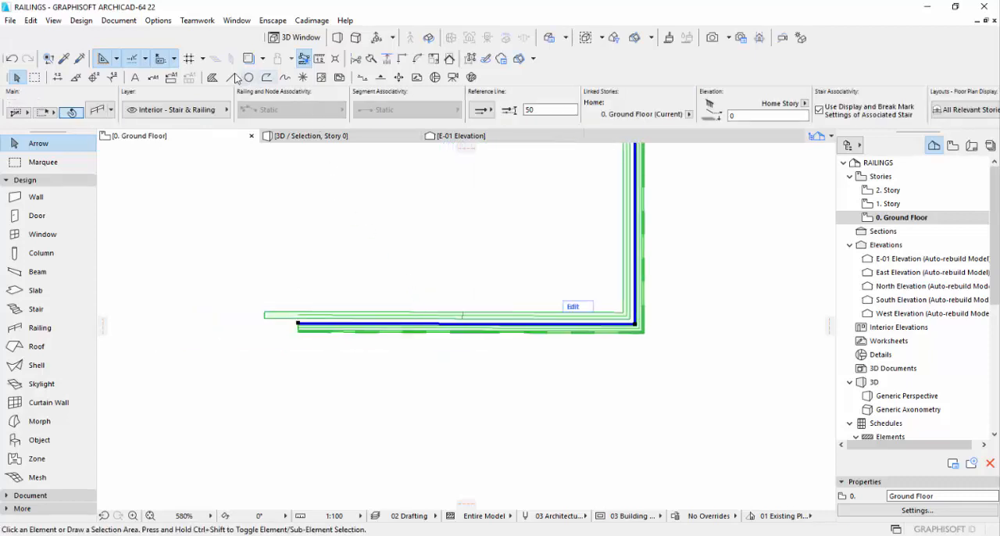
key(Escape)
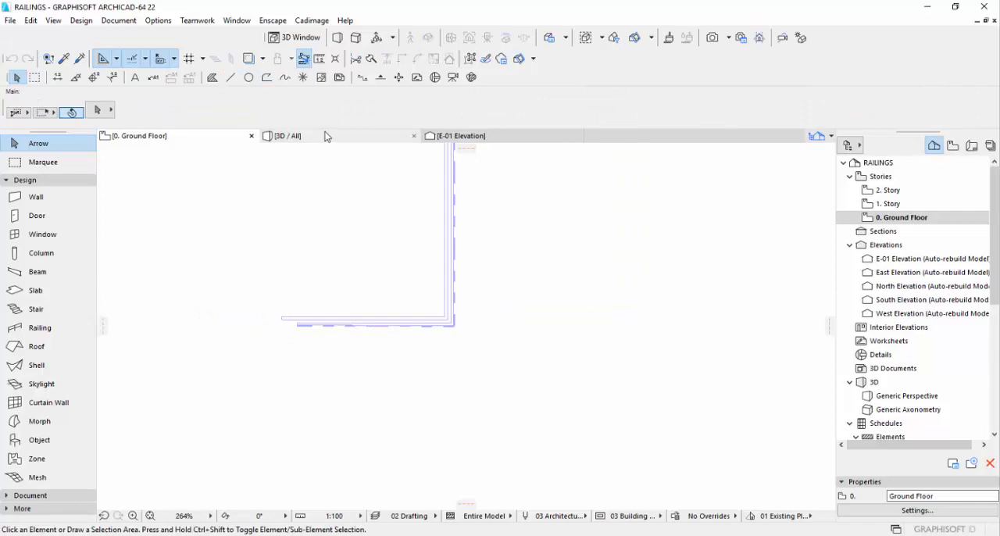
Set the handrail's fixings to Distribute by Pattern in the railing settings and apply it to the L-shaped railing.
click(327, 137)
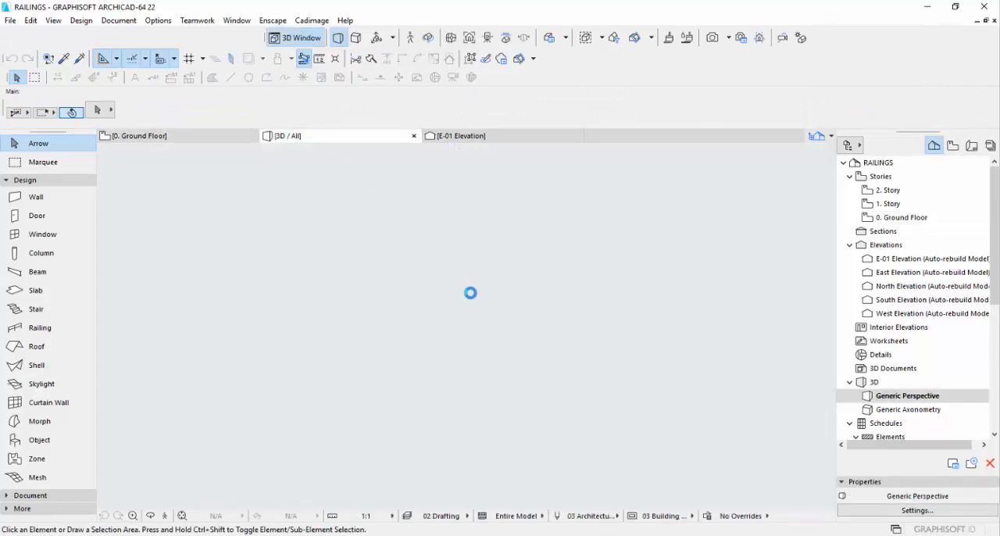
scroll(484, 317, down, 5)
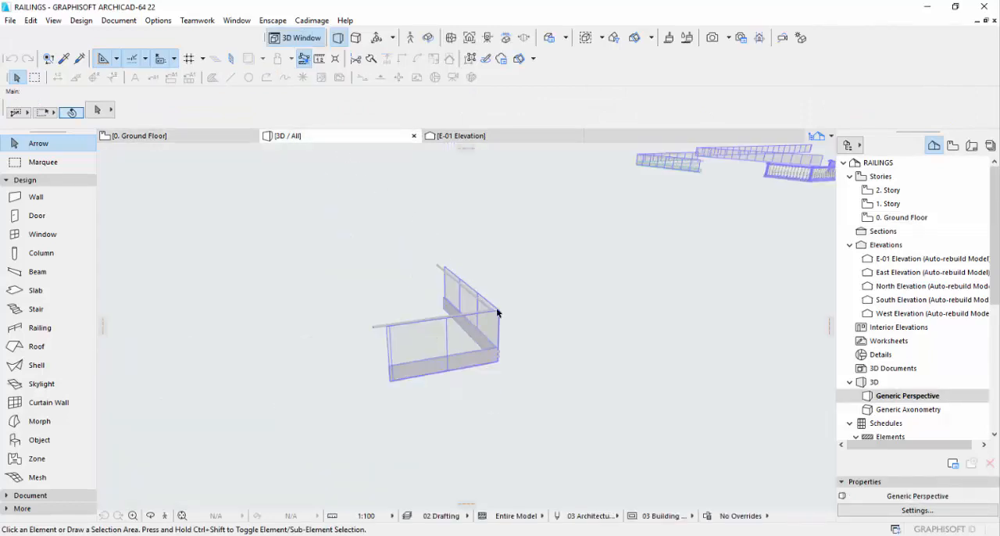
key(o)
drag(448, 322, 377, 320)
click(364, 314)
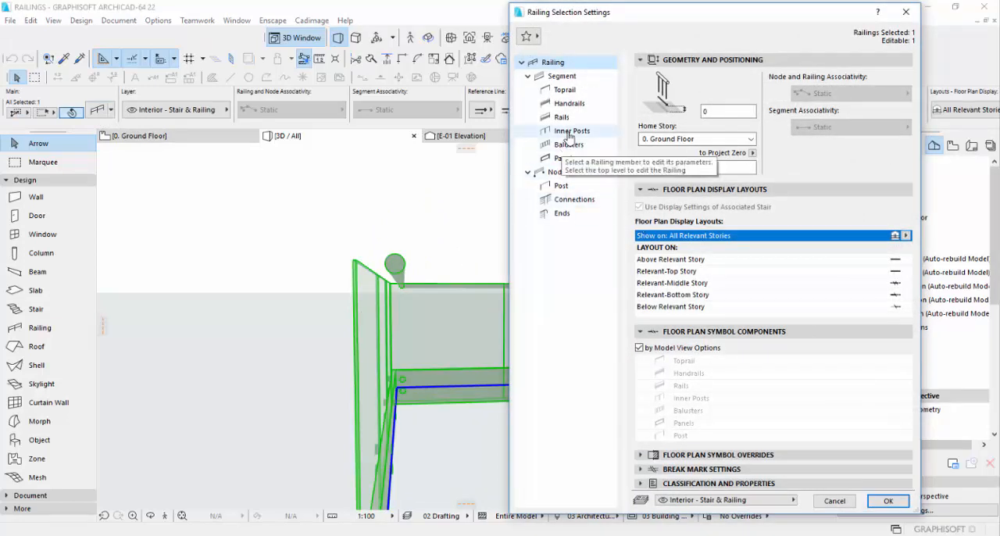
click(572, 132)
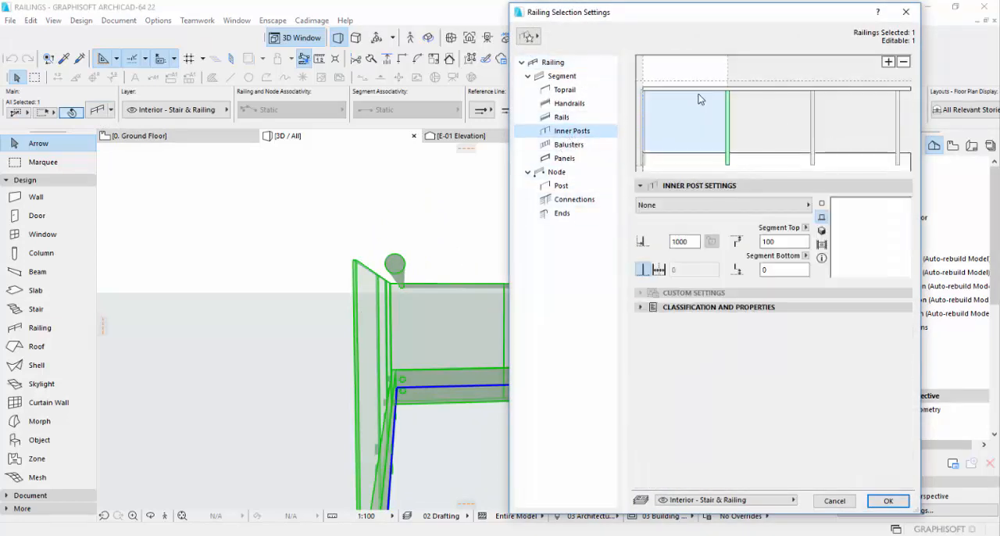
click(688, 91)
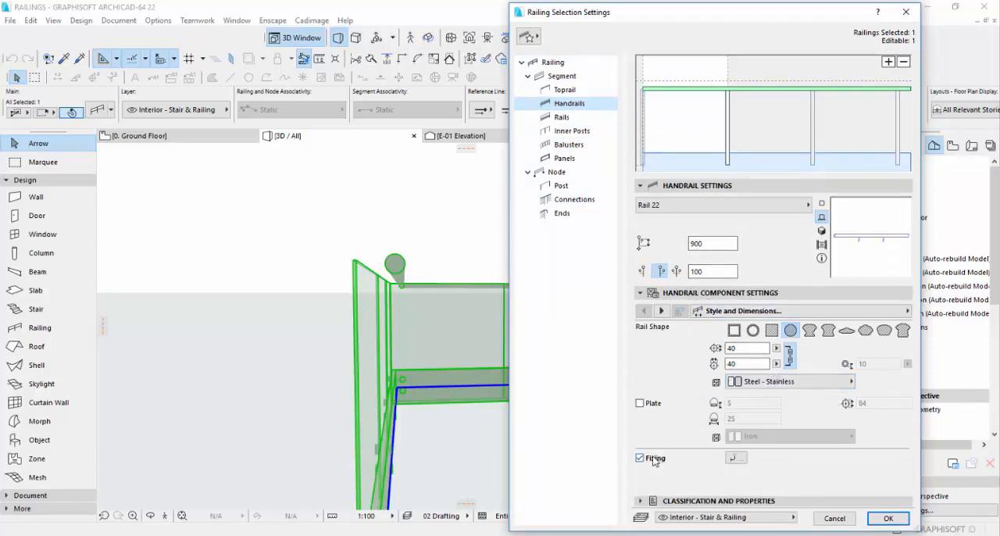
click(661, 311)
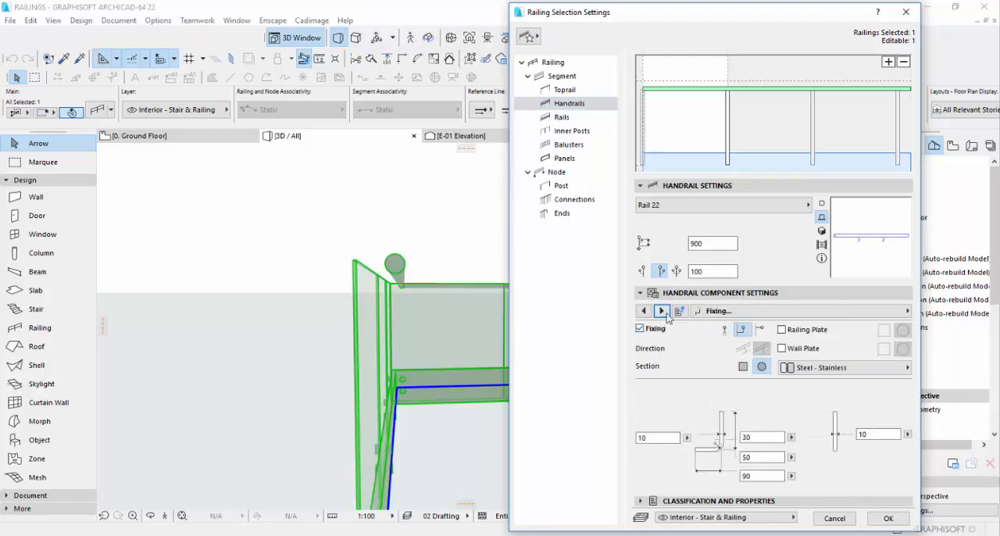
click(661, 311)
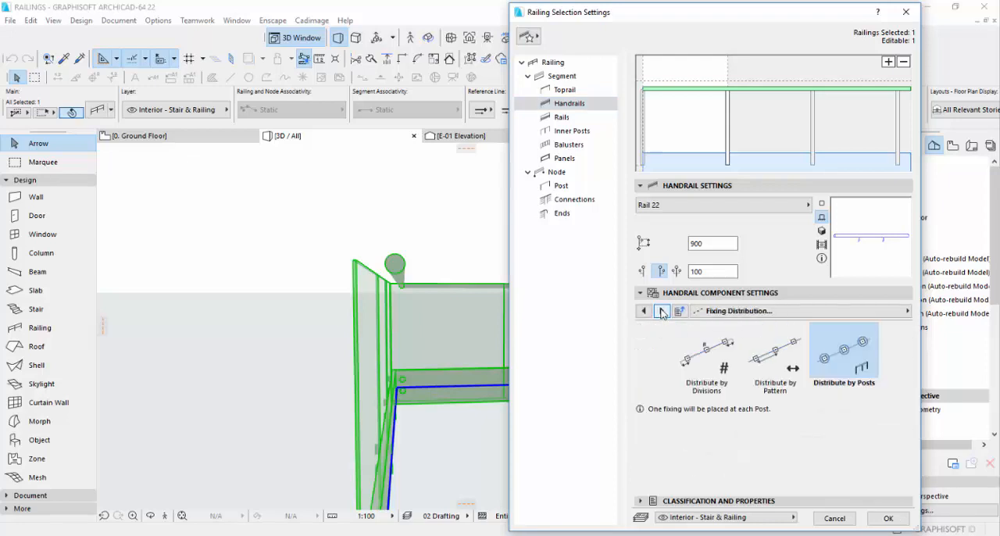
click(793, 357)
click(888, 519)
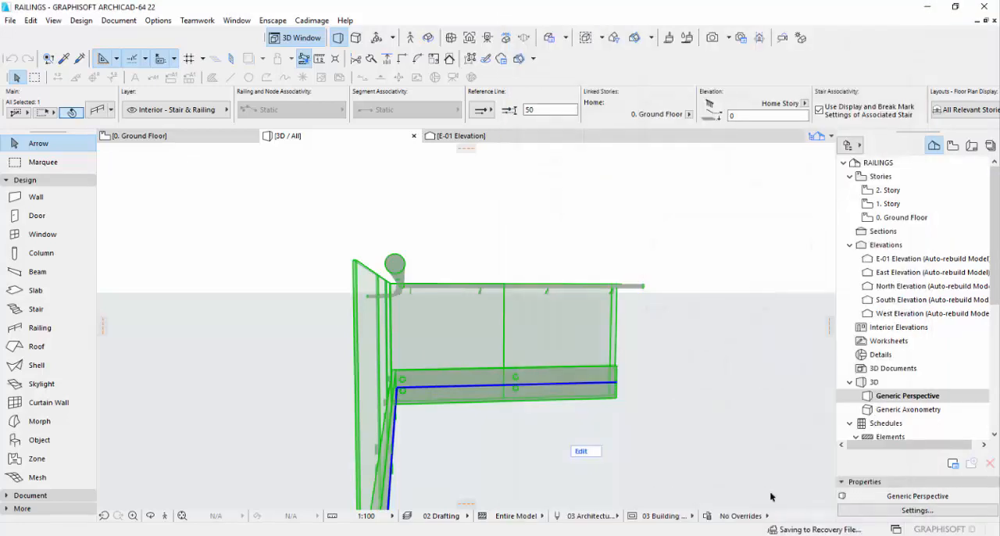
Add round plates to the handrail's fixings where they meet the glass and apply the change to the railing.
shift+middle_drag(405, 346, 435, 358)
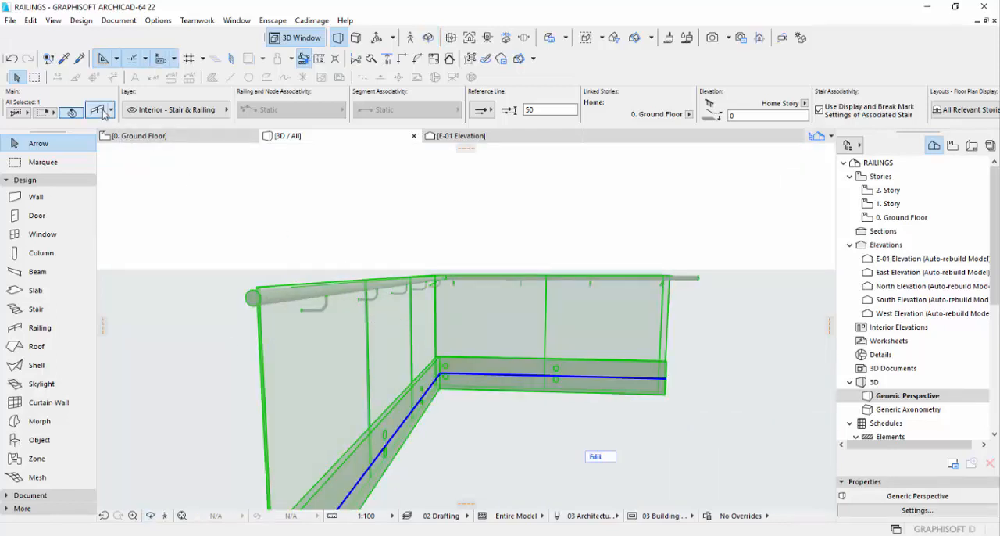
double_click(406, 276)
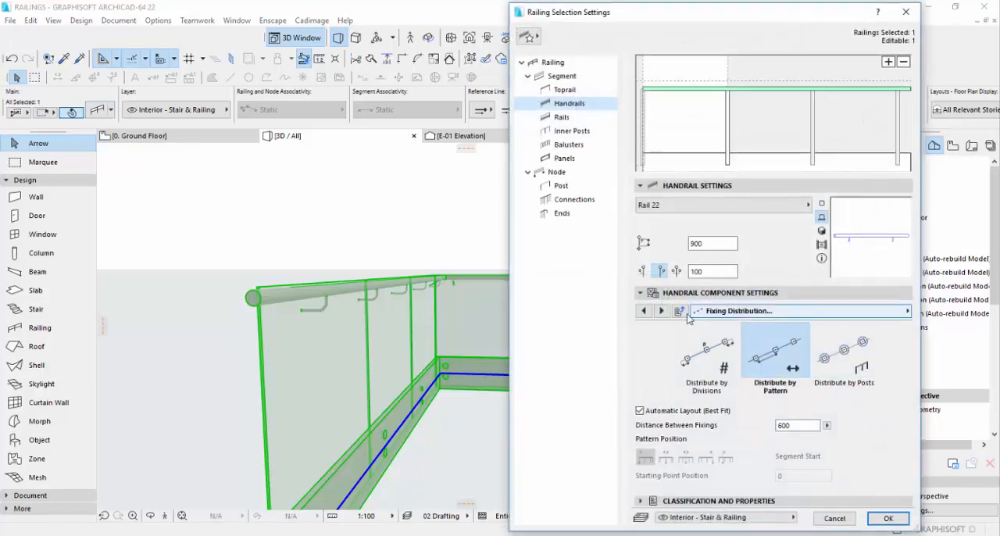
click(643, 311)
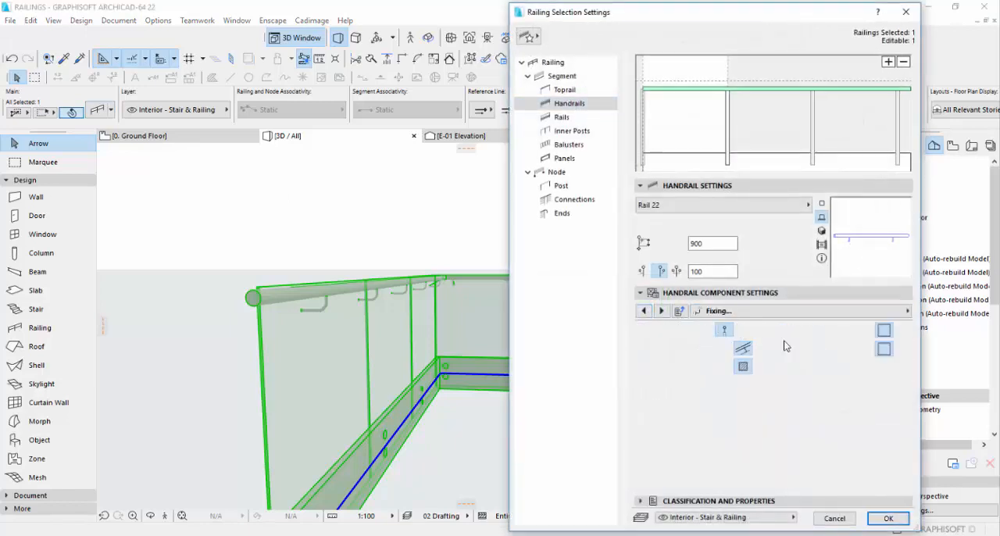
click(888, 518)
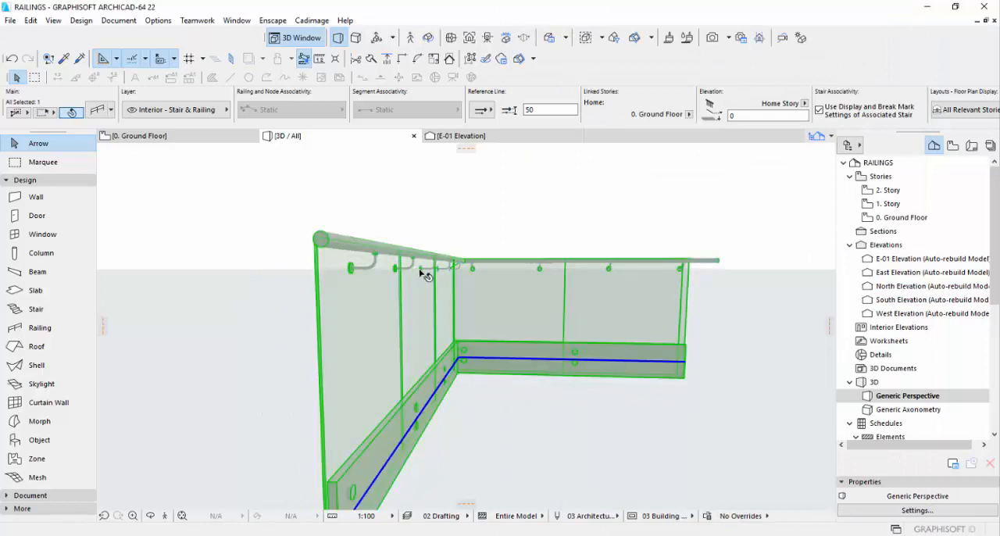
Set the glass panels' fixings position to 100 from the panel edges, with two fixings horizontally per panel, and apply it.
scroll(480, 288, up, 3)
shift+middle_drag(495, 292, 436, 354)
scroll(485, 374, down, 5)
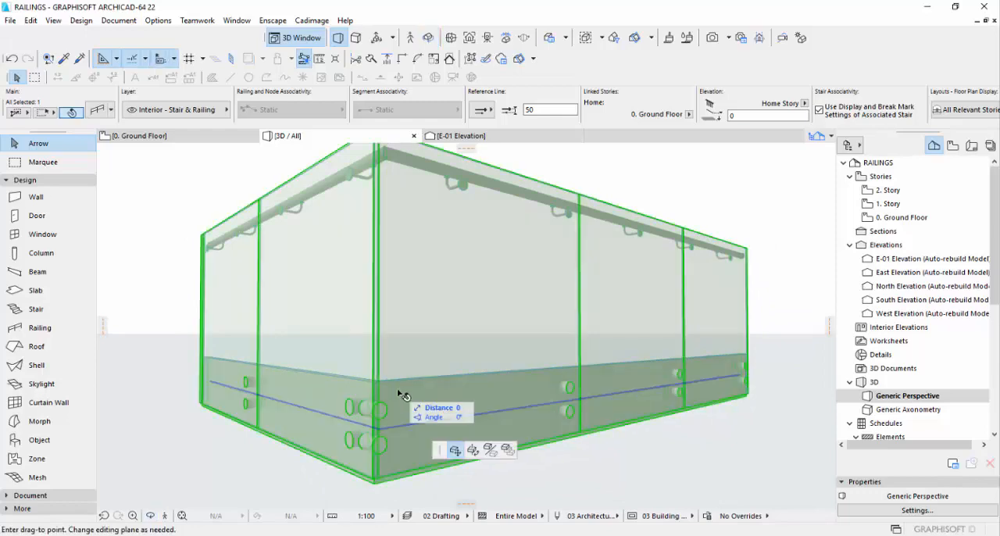
click(96, 113)
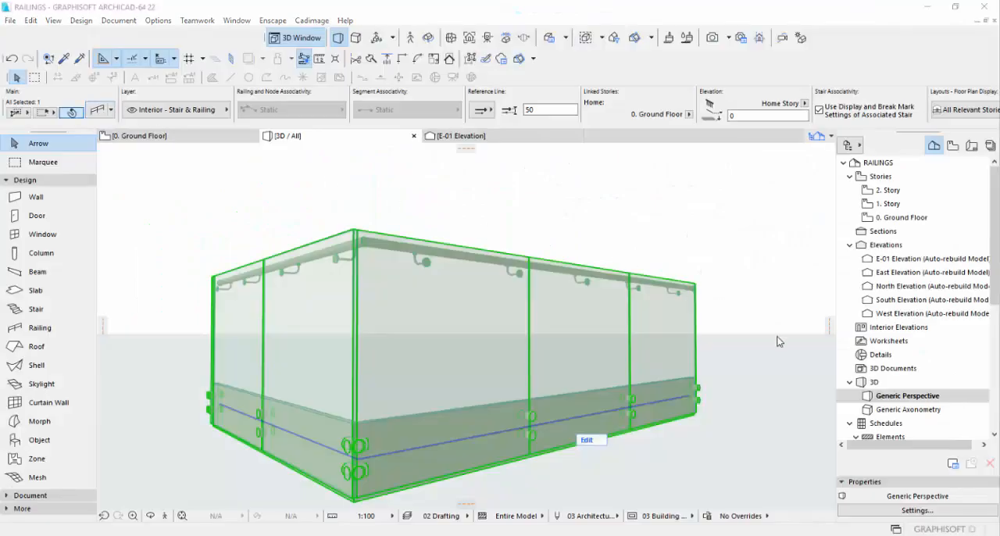
double_click(652, 339)
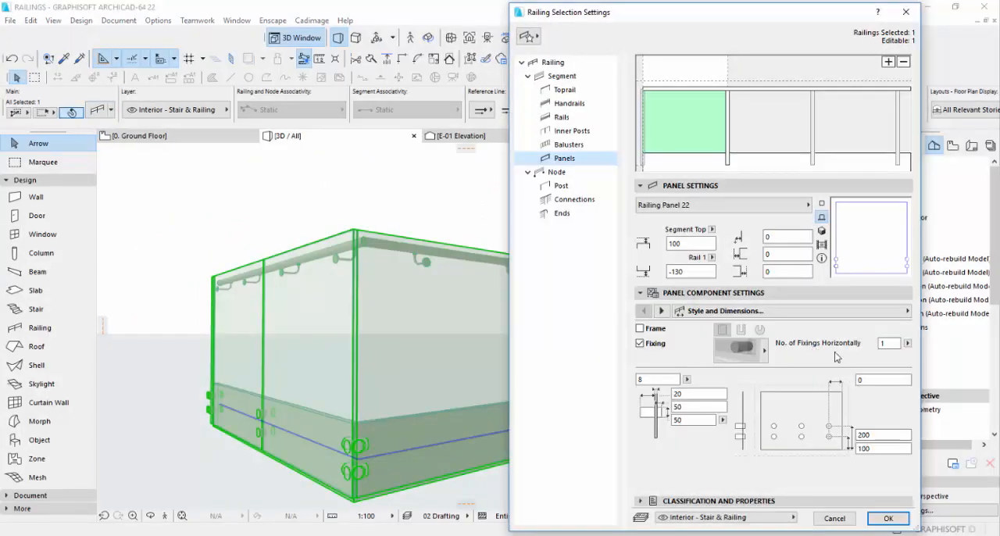
click(866, 379)
text(100)
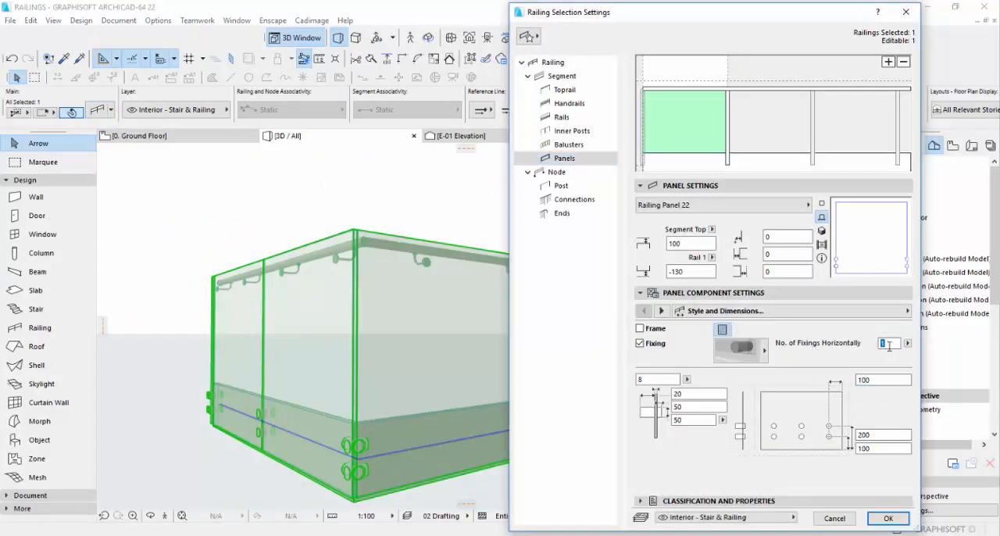
click(878, 347)
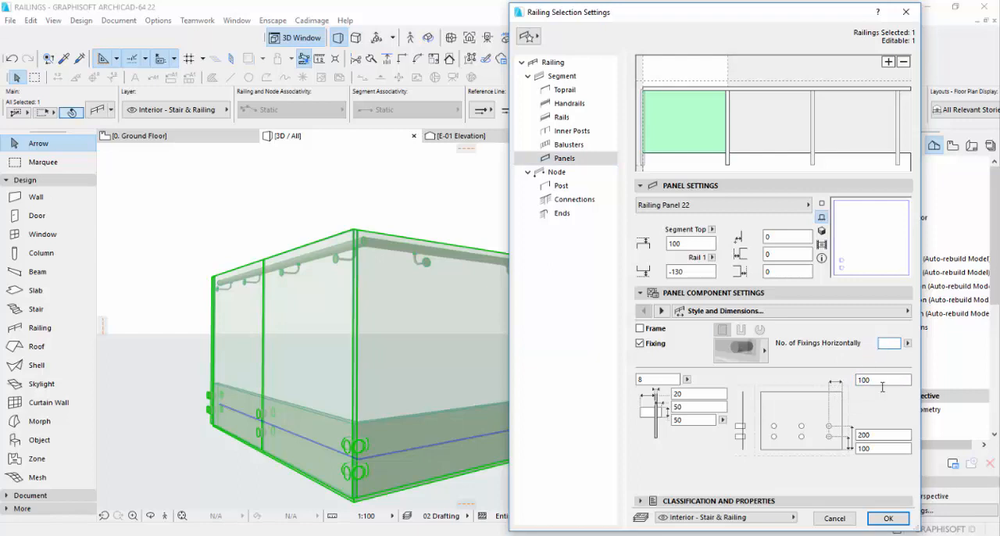
click(888, 518)
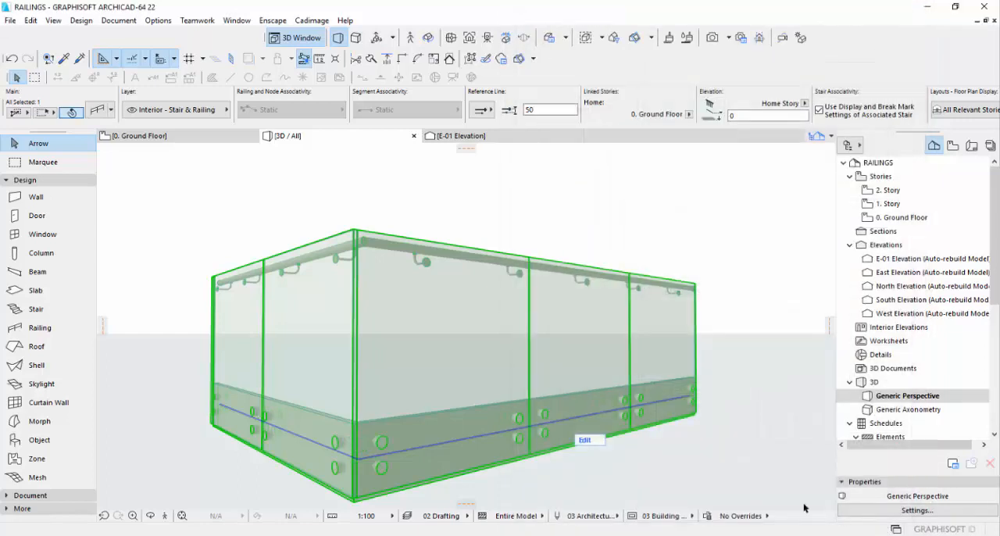
Isolate the railing in 3D, inspect its handrail and panel fixings from both sides, and return to the Ground Floor plan.
middle_drag(450, 399, 324, 404)
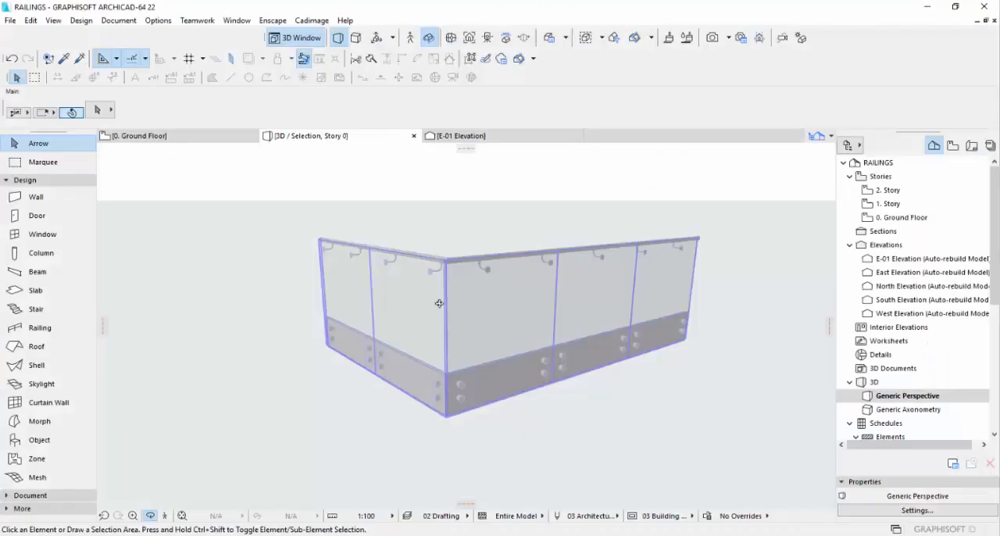
scroll(454, 319, up, 3)
shift+middle_drag(428, 324, 535, 362)
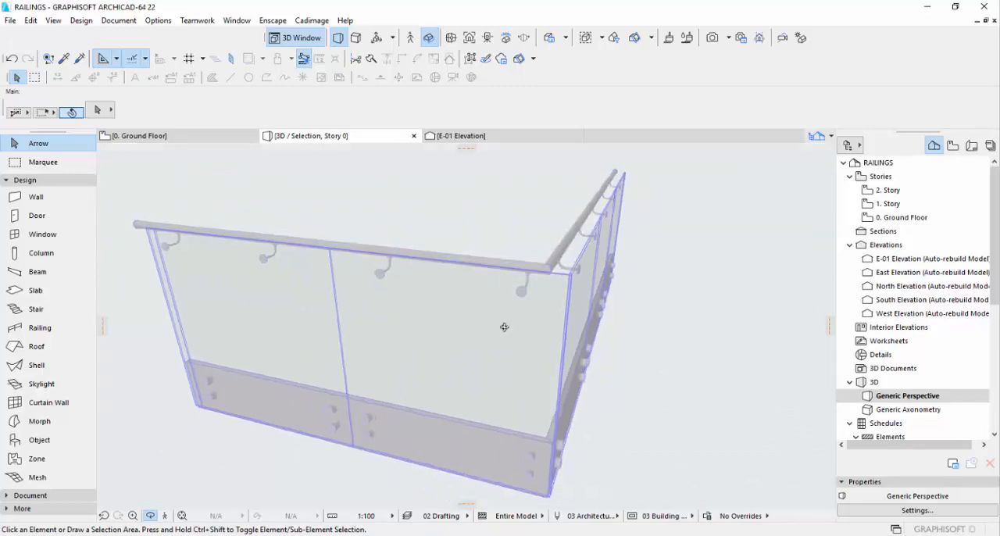
key(F2)
scroll(584, 337, down, 5)
click(471, 315)
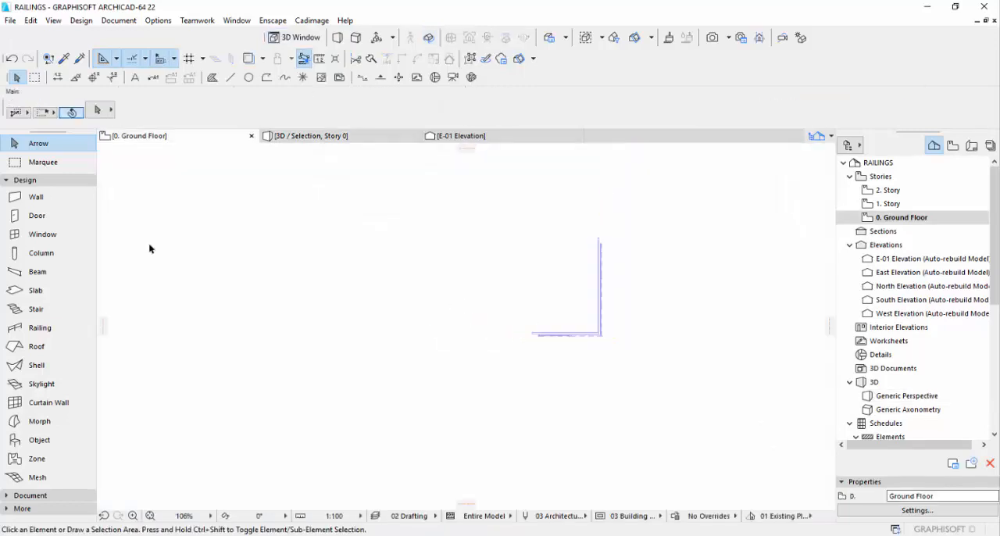
scroll(592, 303, up, 3)
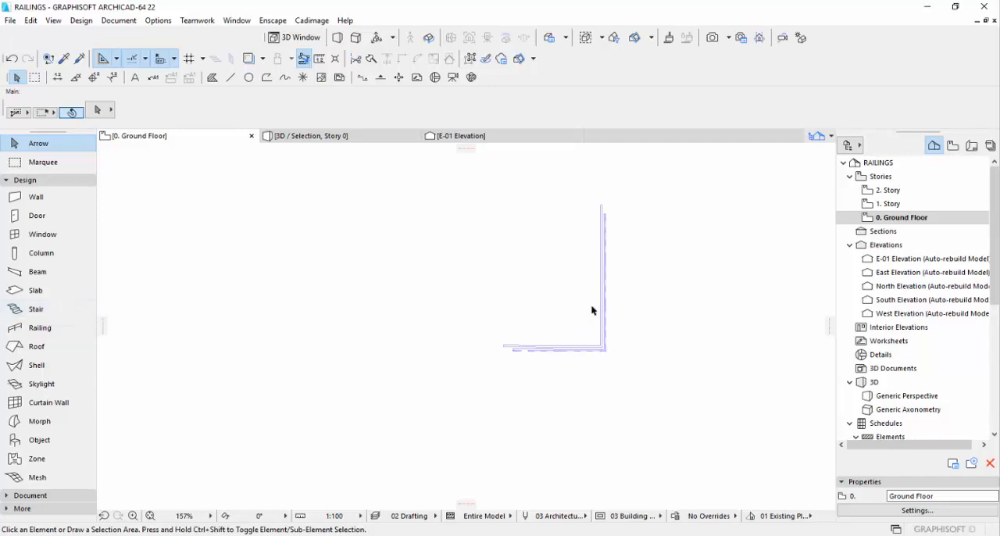
scroll(591, 310, up, 1)
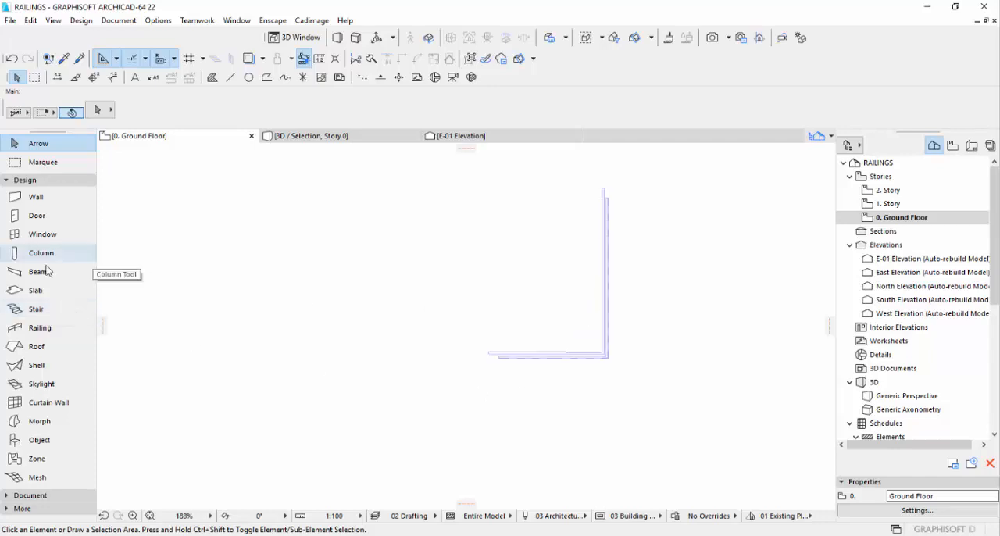
click(49, 307)
key(Escape)
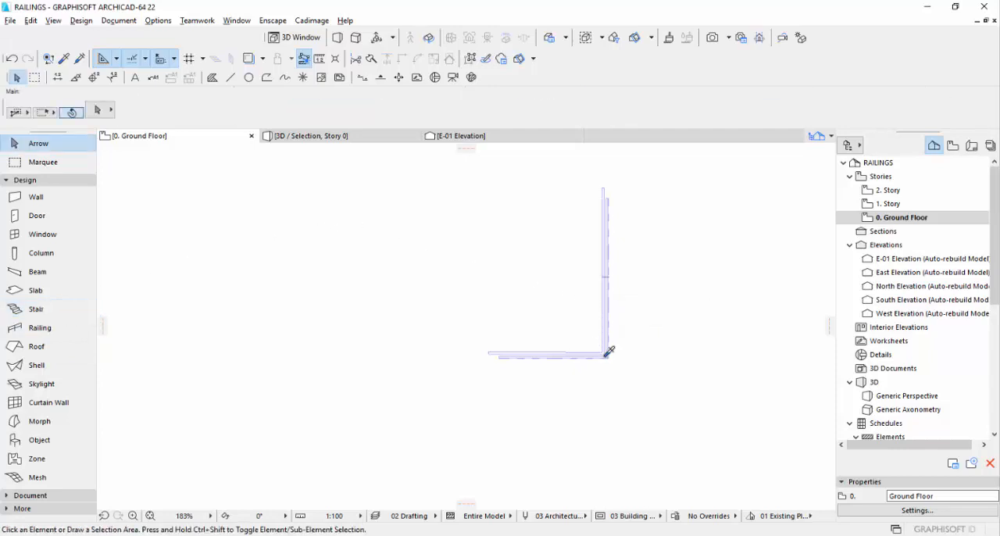
alt+click(608, 351)
key(Escape)
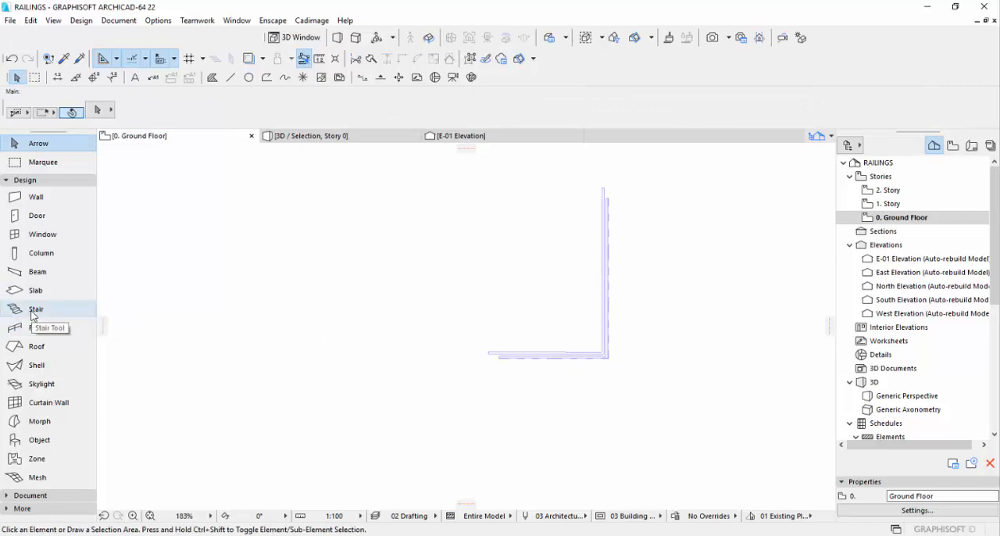
Start a 1200 wide stair with railings on both sides, placing its first baseline point in the empty area beside the L-shaped railing.
click(32, 311)
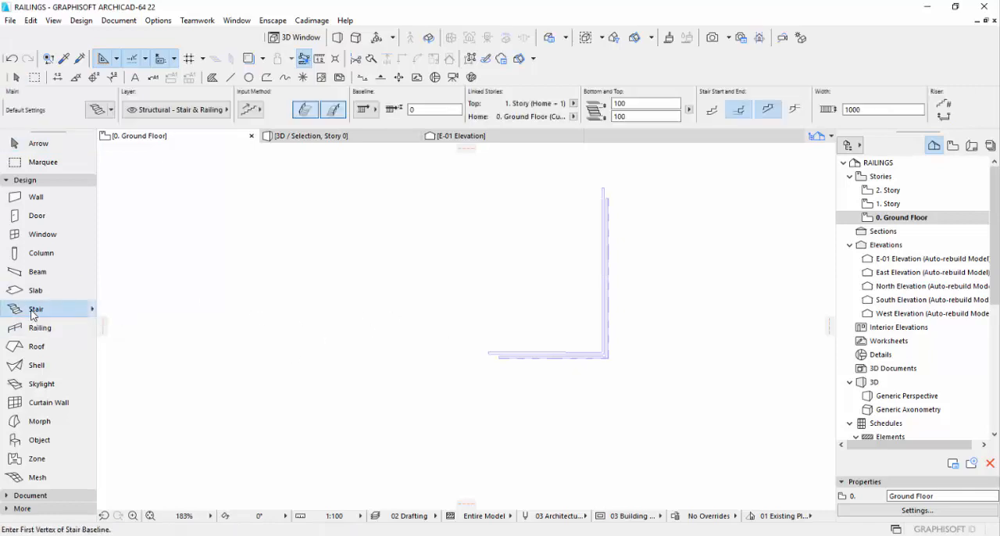
click(334, 111)
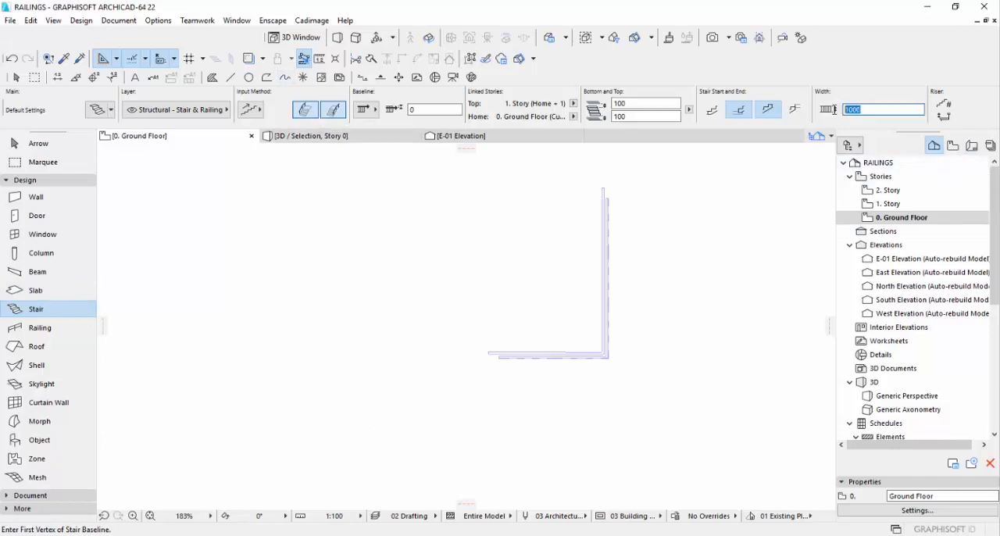
text(120)
click(361, 357)
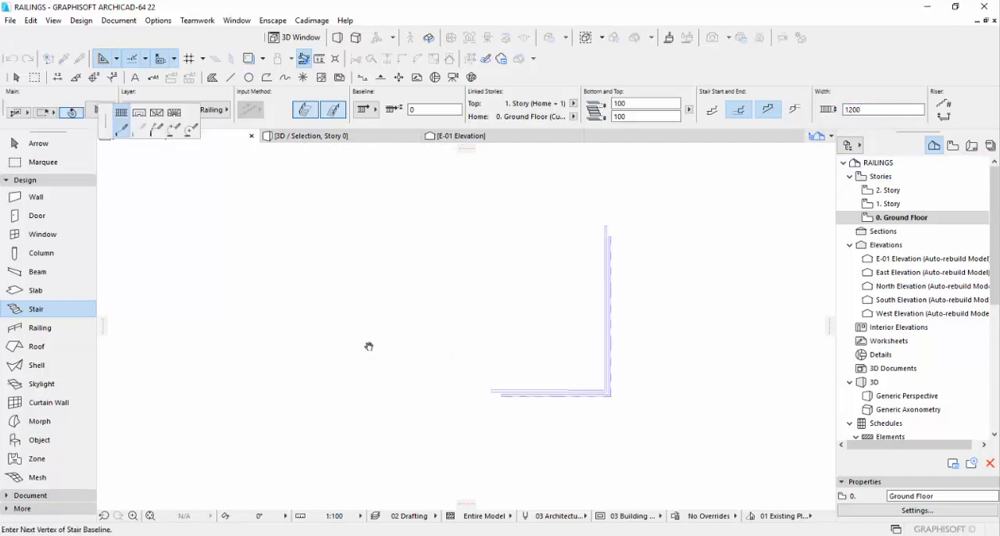